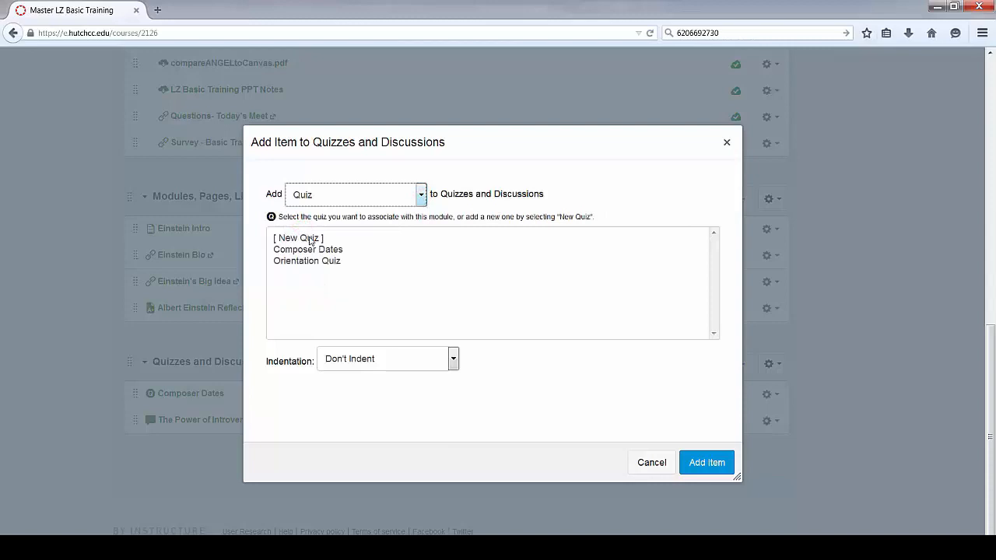
# Add a new quiz named "chapter 1 quiz" to the Quizzes and Discussions module.
pyautogui.click(309, 239)
pyautogui.click(365, 364)
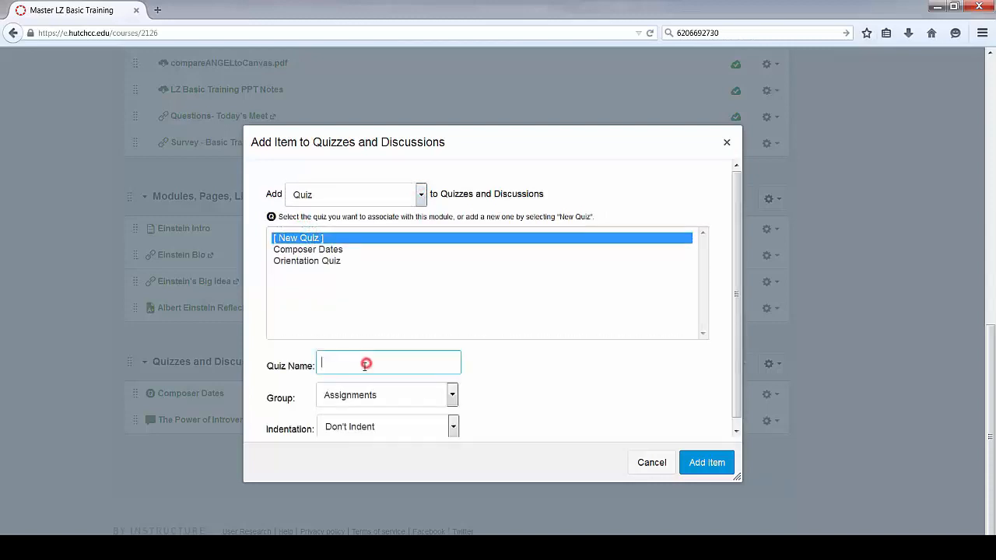
pyautogui.write('chapter 1 quiz')
pyautogui.click(693, 464)
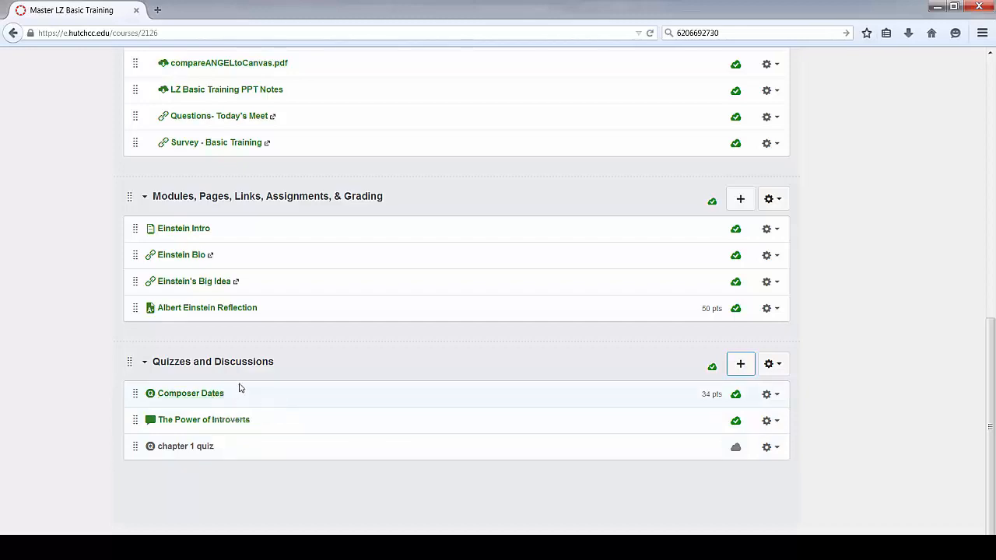
# Open the Composer Dates quiz for editing and choose Graded Quiz as its quiz type.
pyautogui.click(216, 392)
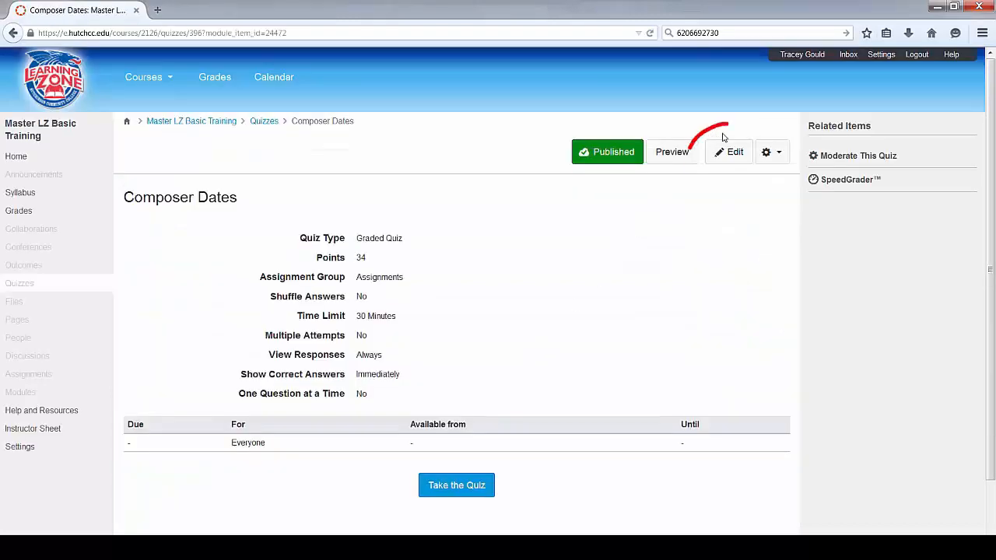
pyautogui.click(728, 152)
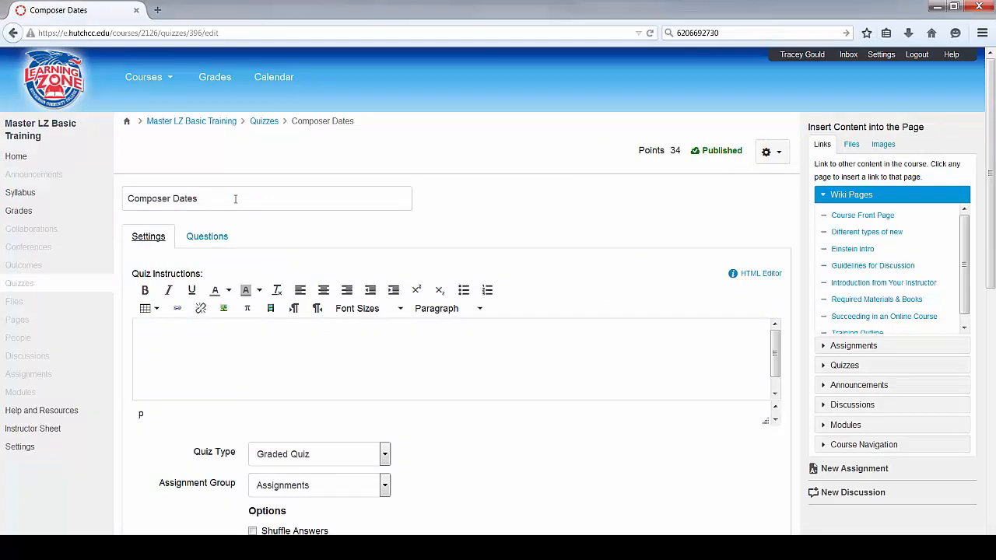
pyautogui.moveTo(234, 198); pyautogui.dragTo(100, 202)
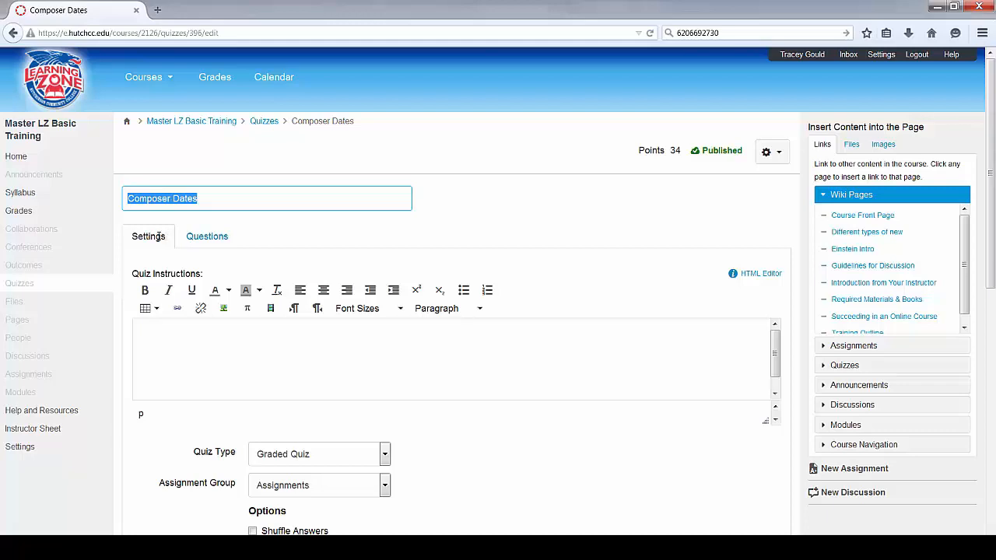
pyautogui.click(164, 338)
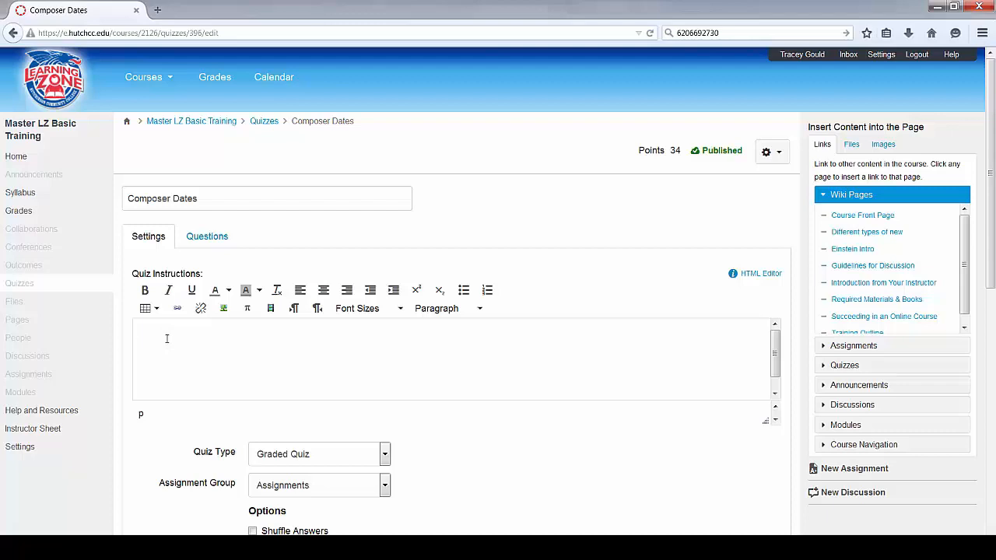
pyautogui.scroll(-2, 166, 337)
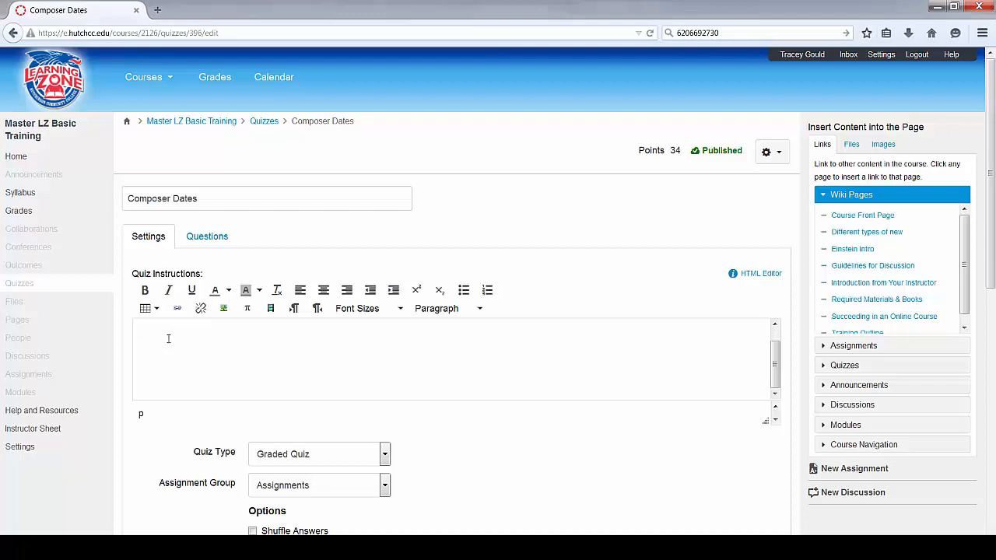
pyautogui.click(385, 458)
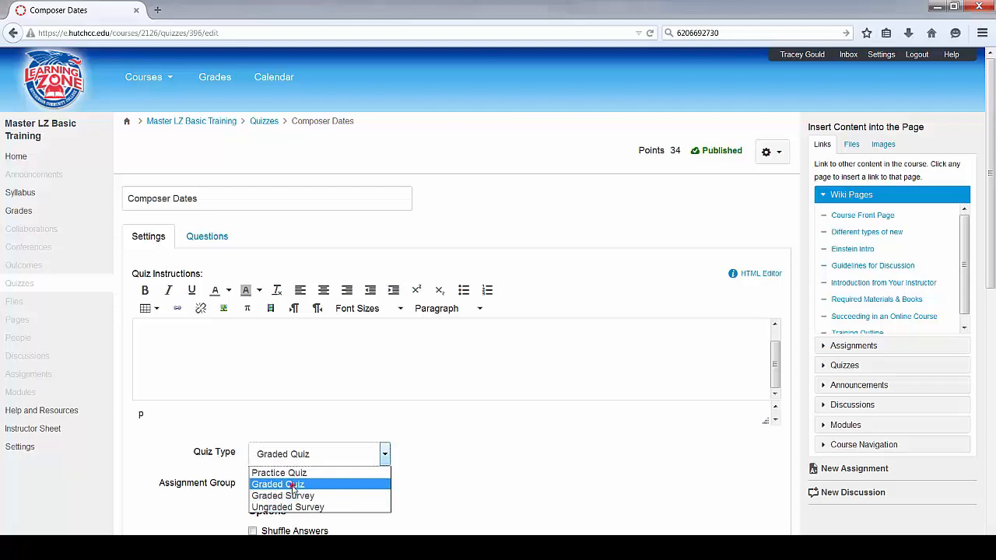
pyautogui.click(294, 487)
# Enable the quiz options Shuffle Answers, Show one question at a time, and Lock questions after answering.
pyautogui.scroll(-3, 196, 265)
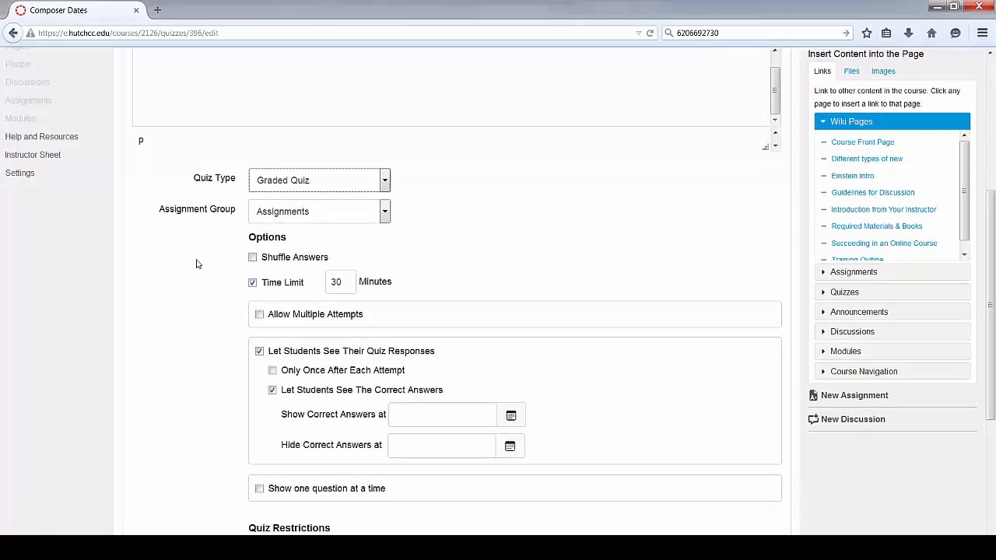
pyautogui.click(251, 259)
pyautogui.scroll(-3, 218, 254)
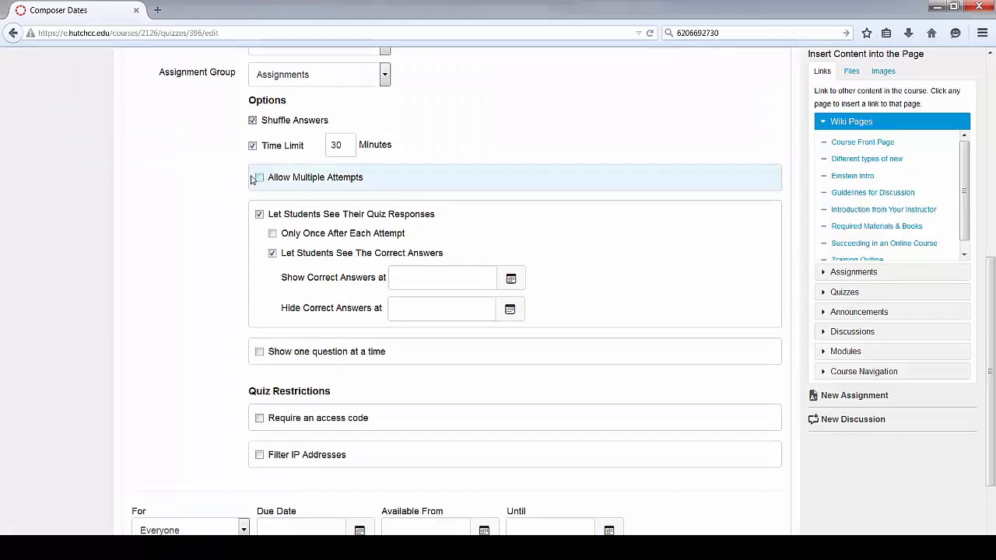
pyautogui.scroll(-3, 210, 186)
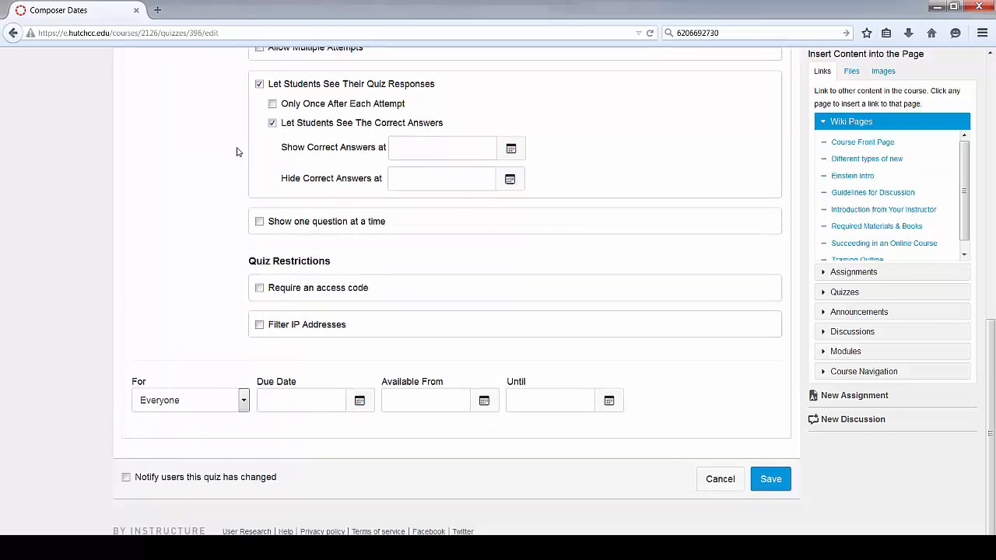
pyautogui.click(259, 222)
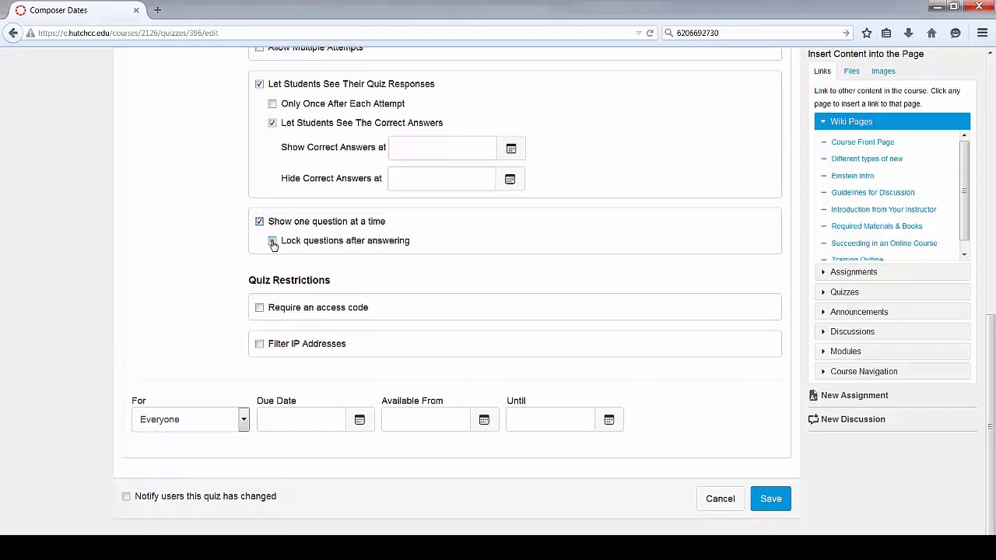
pyautogui.click(272, 241)
# Set the due date to Apr 28, 2015 and availability from Apr 26 until Apr 28, 2015, and save the quiz.
pyautogui.scroll(-1, 241, 249)
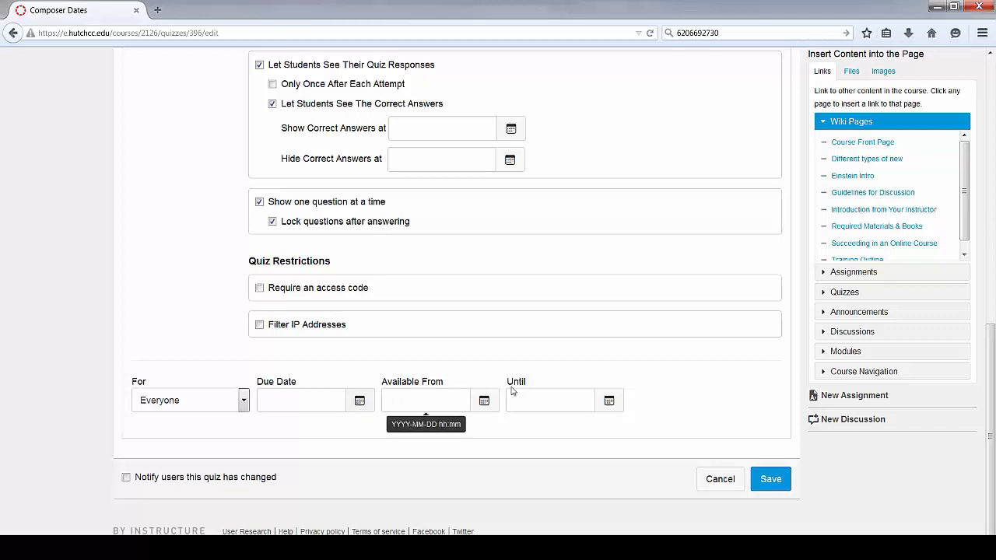
pyautogui.click(360, 400)
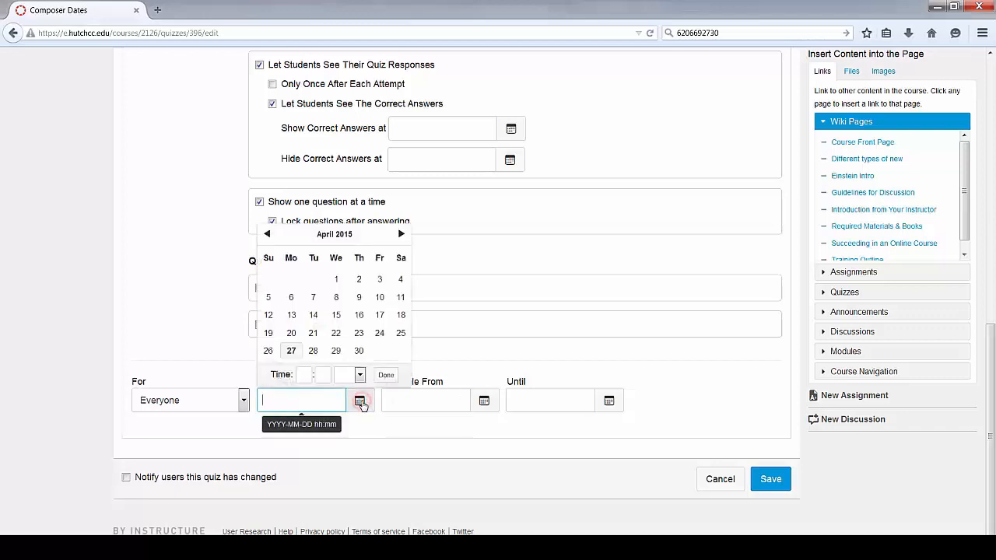
pyautogui.click(311, 351)
pyautogui.click(484, 399)
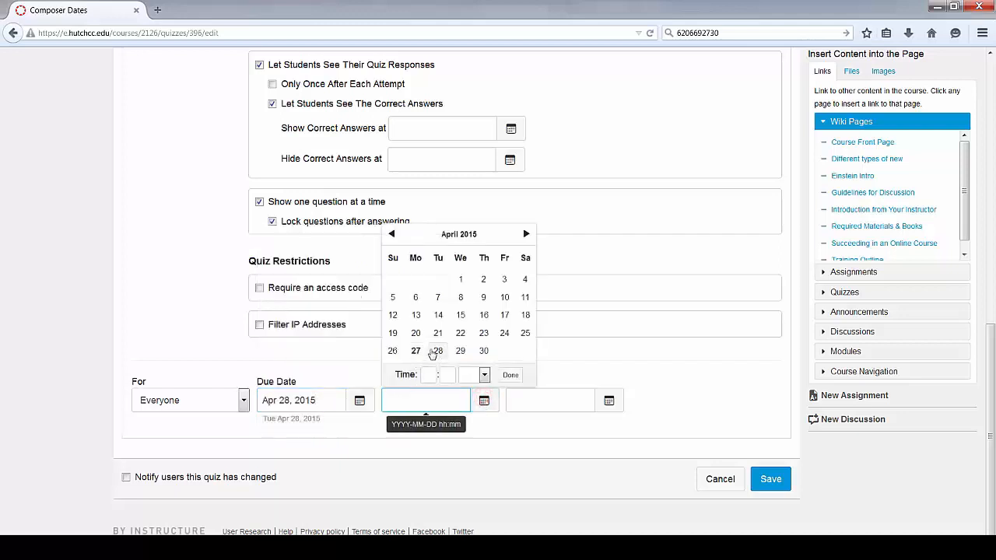
pyautogui.click(393, 351)
pyautogui.click(609, 400)
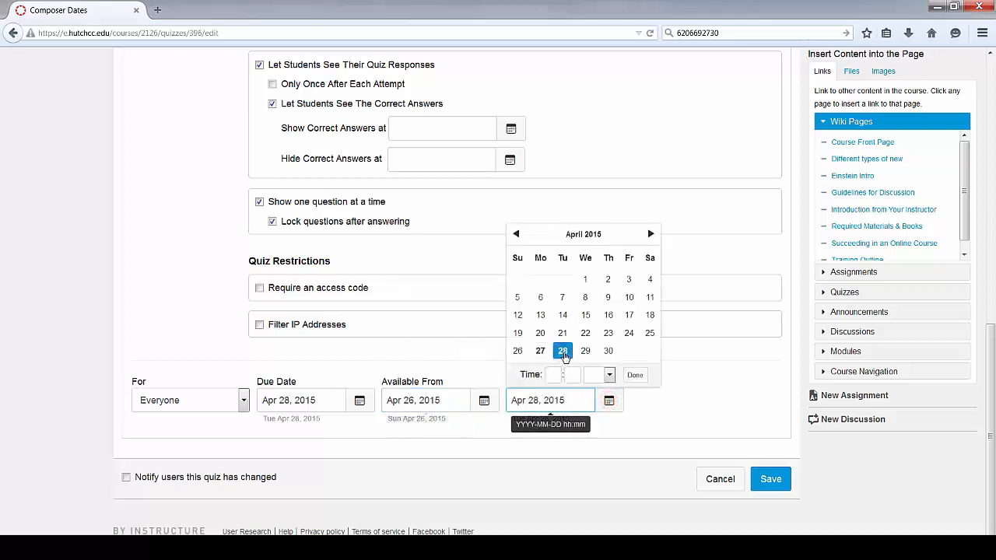
pyautogui.click(562, 351)
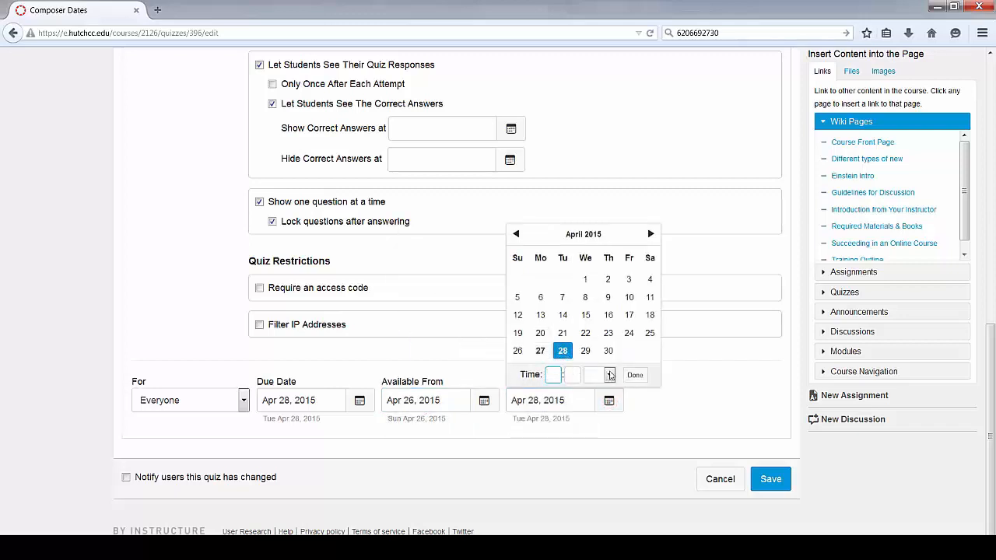
pyautogui.click(626, 481)
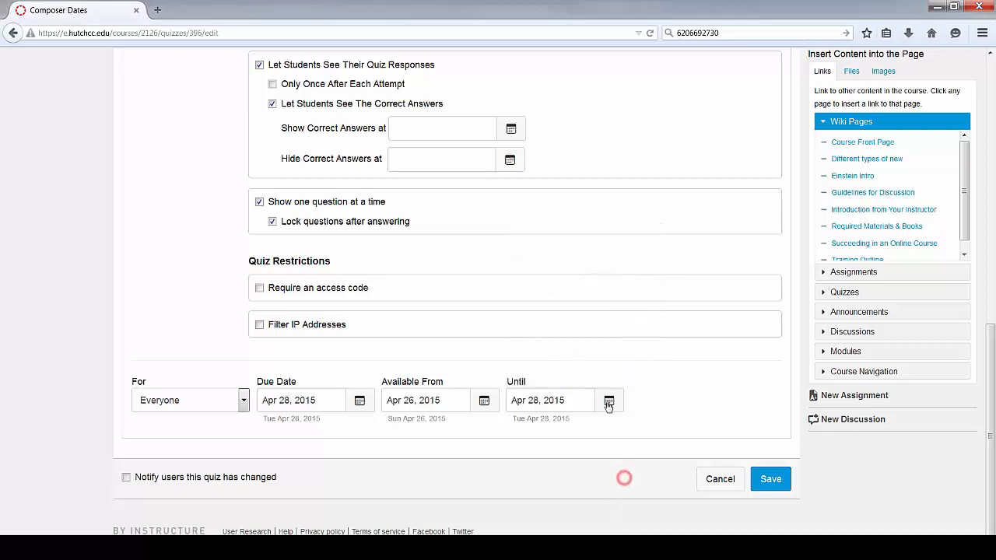
pyautogui.click(770, 479)
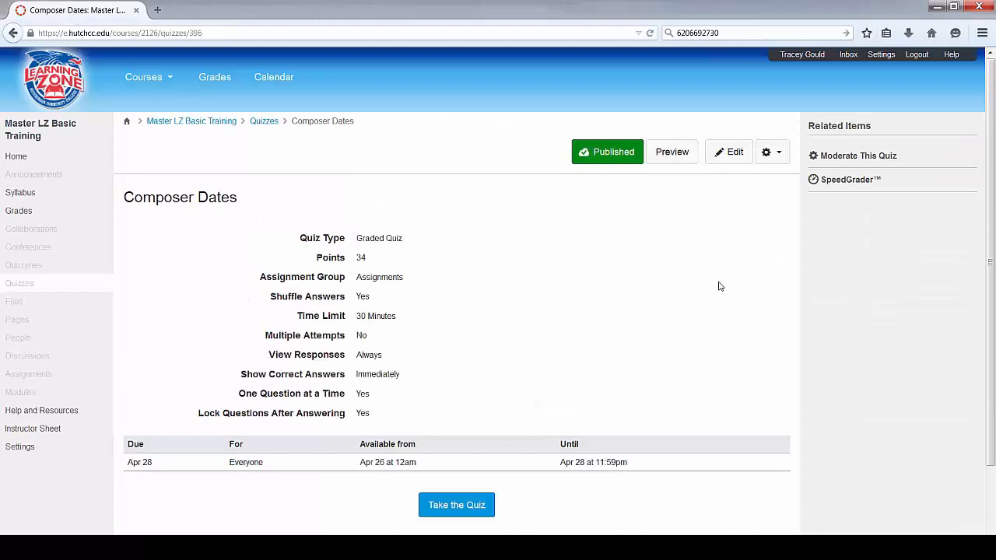
# Reopen the Composer Dates quiz for editing and open its Franz Schubert question in the question editor.
pyautogui.click(722, 154)
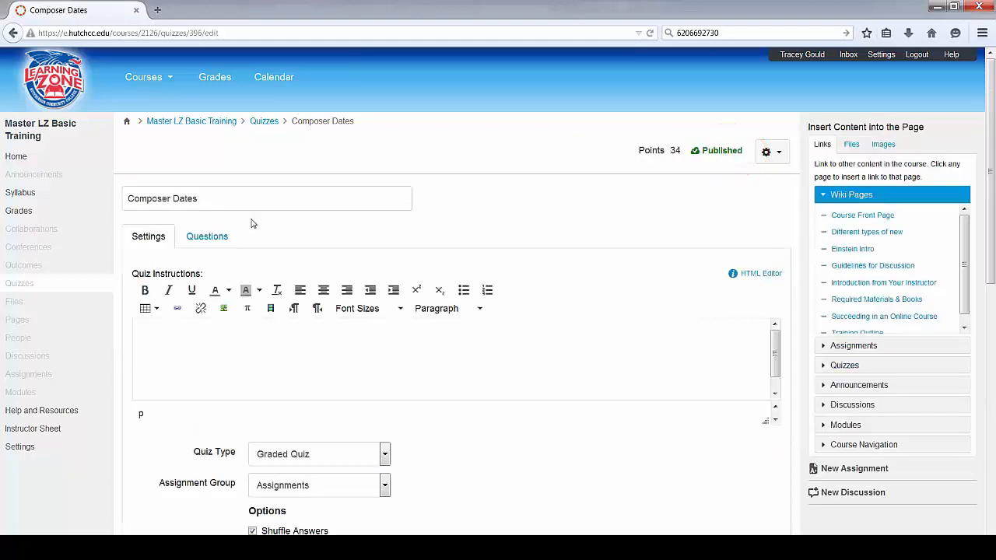
pyautogui.click(200, 237)
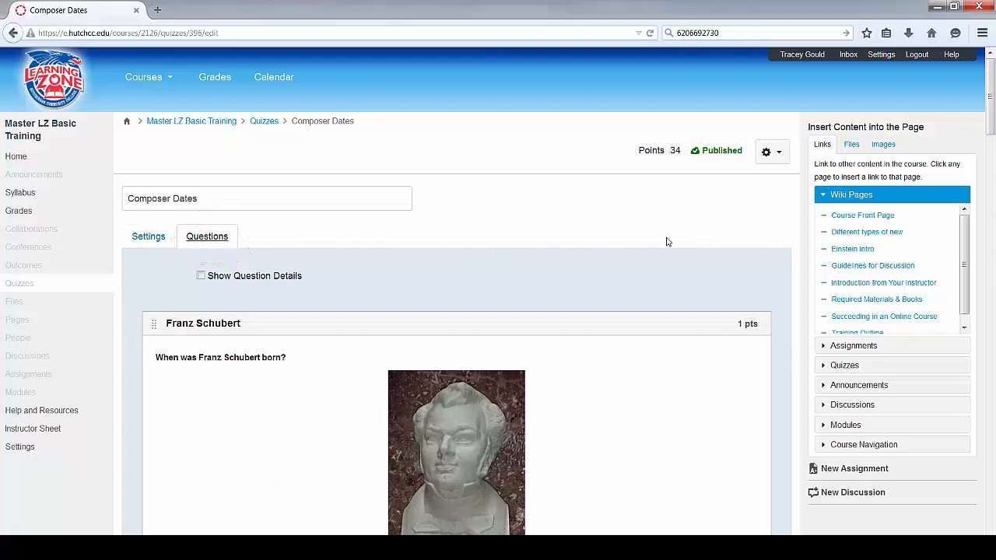
pyautogui.scroll(-2, 661, 234)
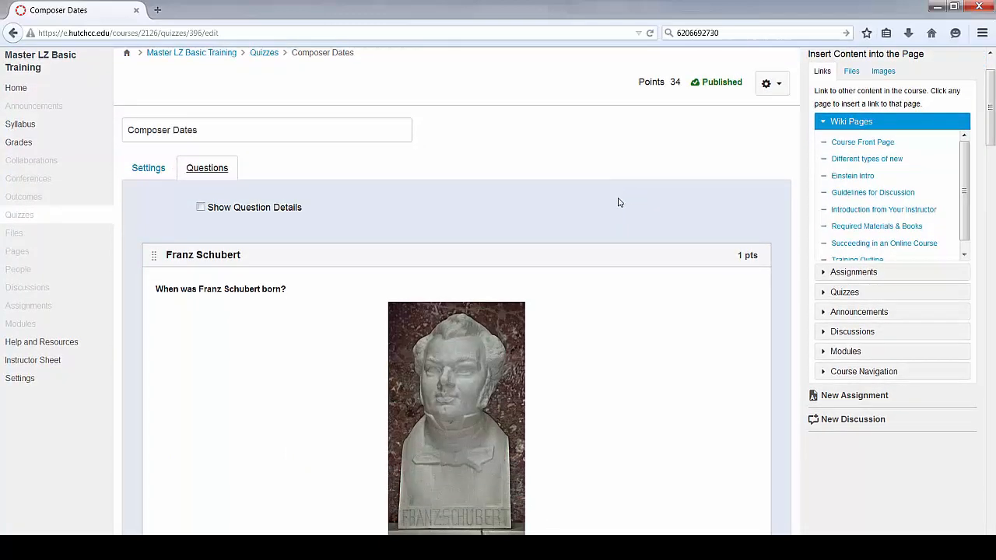
pyautogui.moveTo(699, 263)
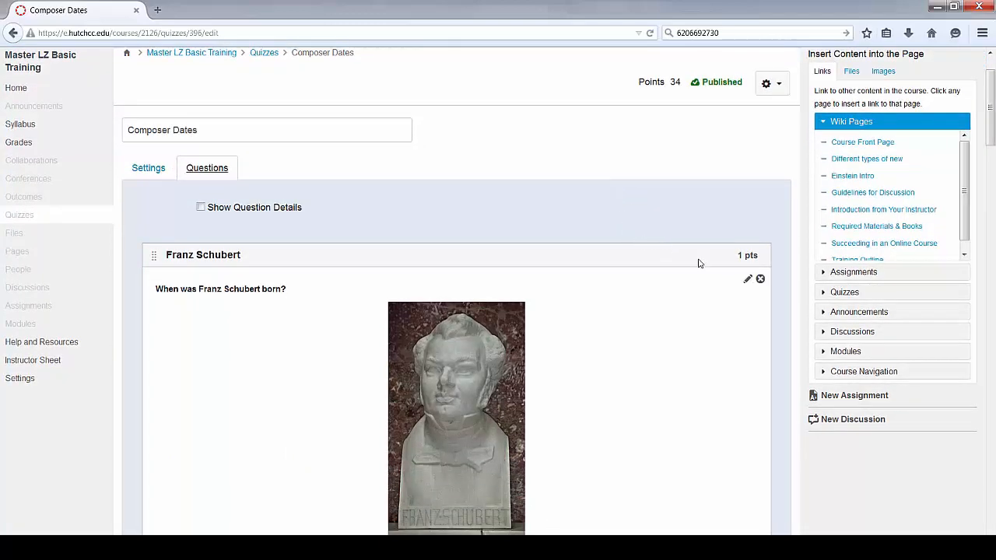
pyautogui.click(746, 282)
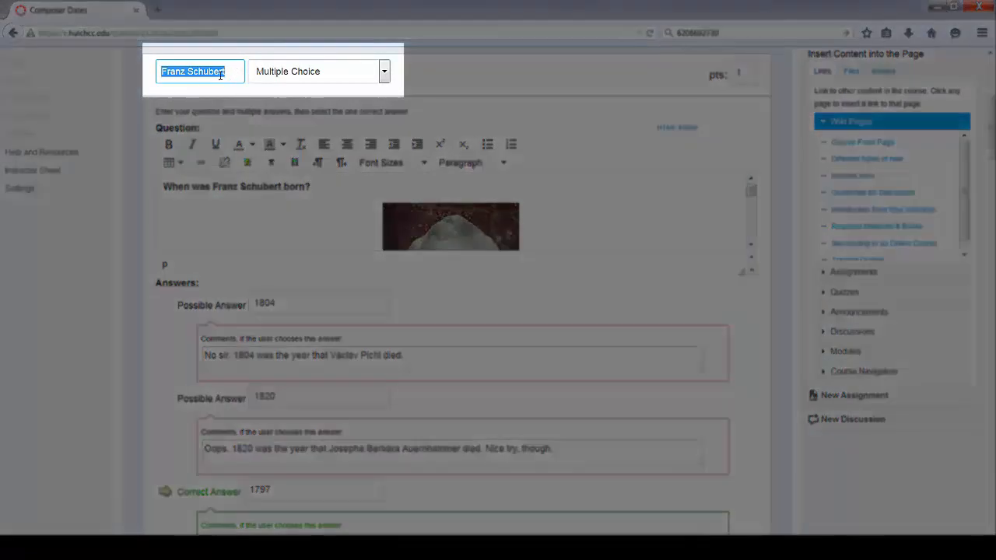
# Examine the Franz Schubert question's name, question type and question text.
pyautogui.click(220, 75)
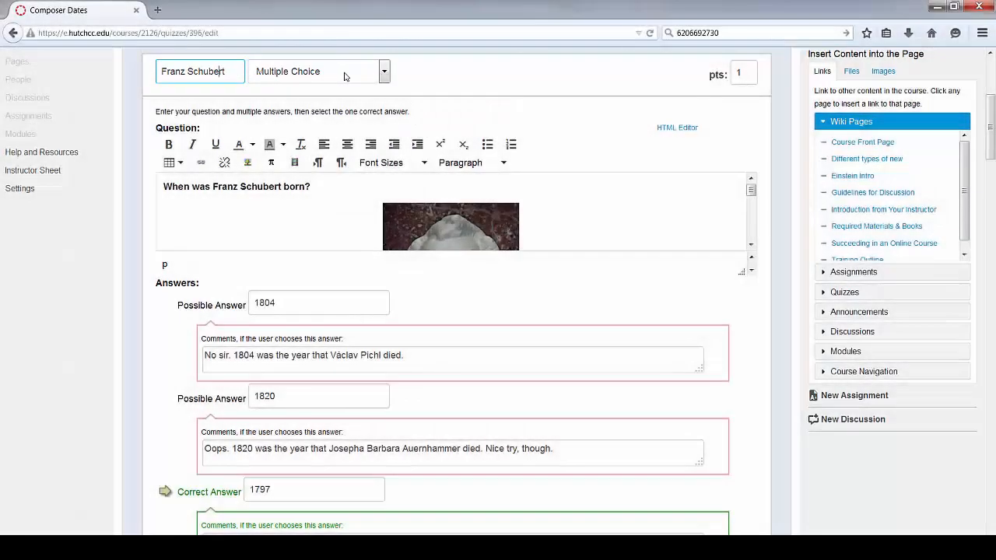
pyautogui.scroll(-2, 344, 75)
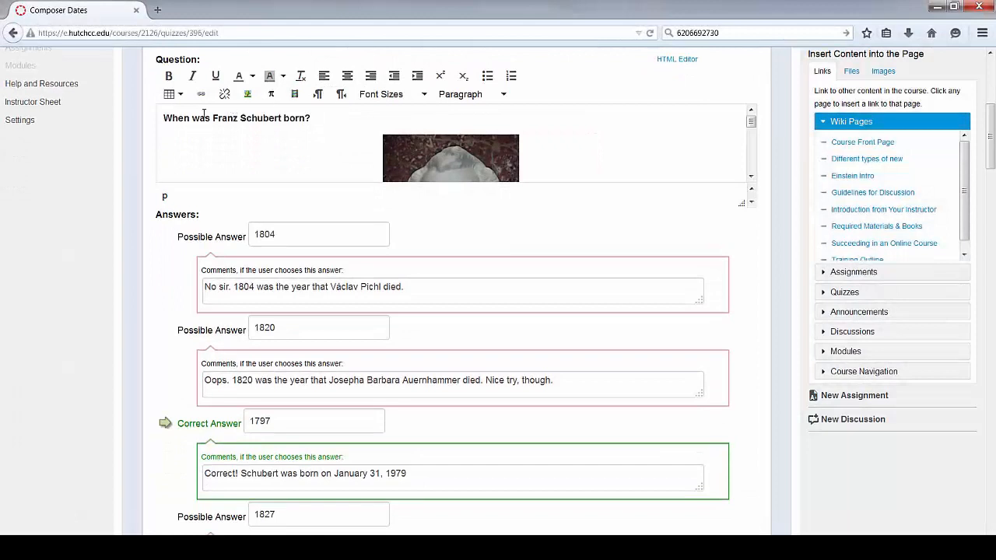
pyautogui.click(194, 117)
# Switch the question's correct answer to 1820, to 1804, and back to 1797.
pyautogui.moveTo(168, 246)
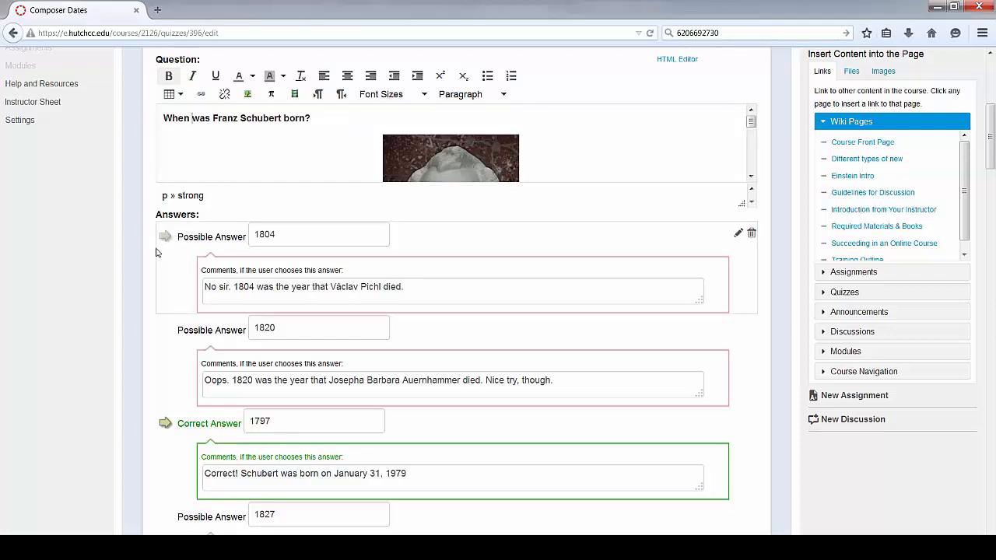
pyautogui.scroll(-1, 147, 251)
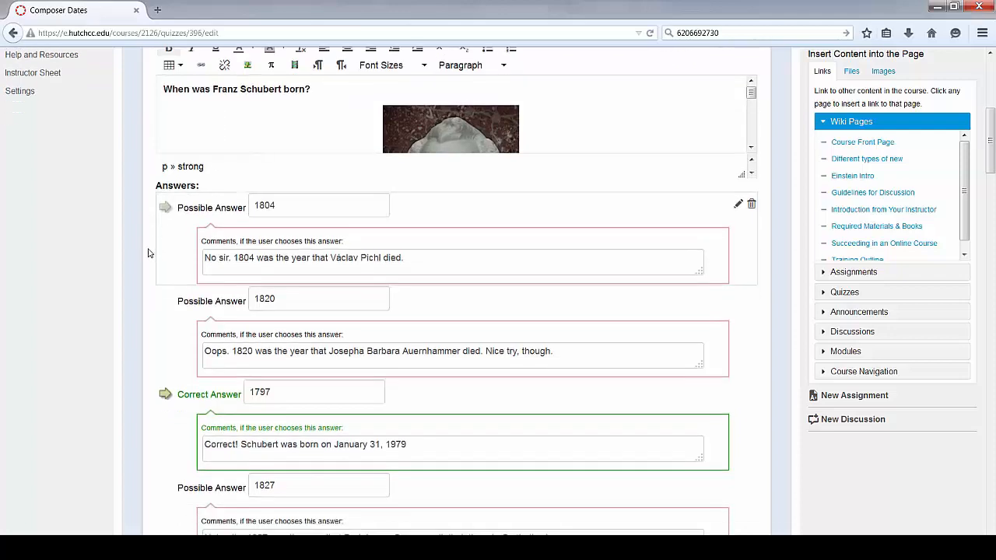
pyautogui.scroll(-1, 139, 252)
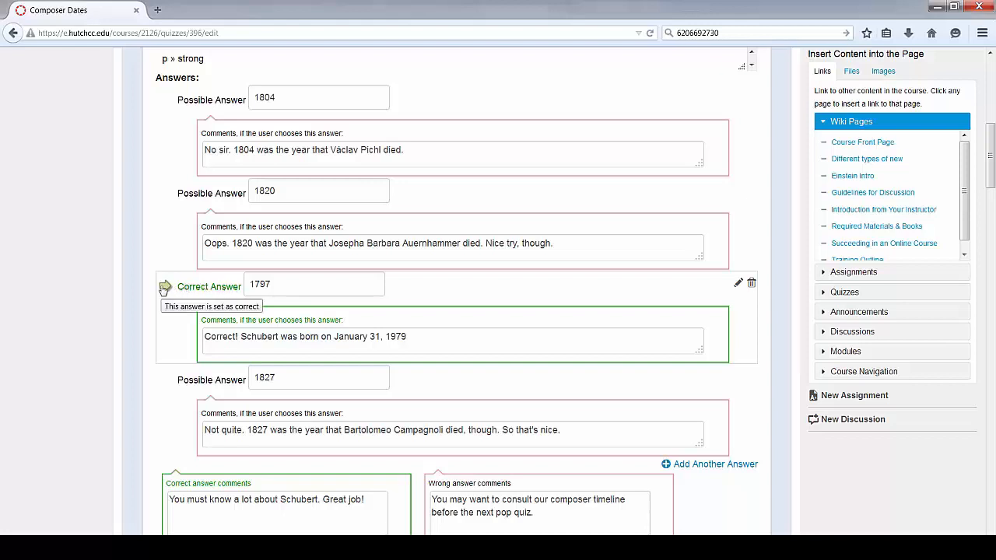
pyautogui.click(165, 196)
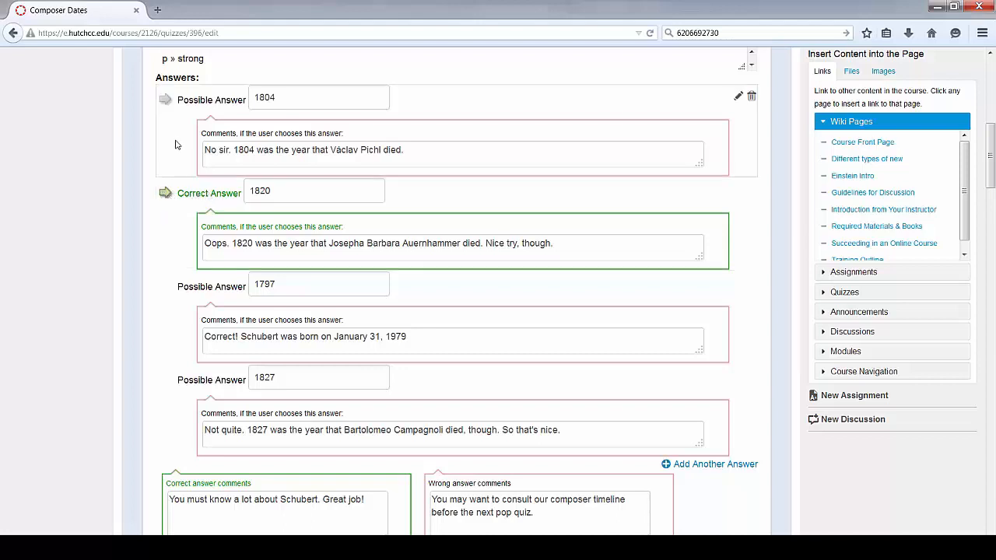
pyautogui.click(165, 100)
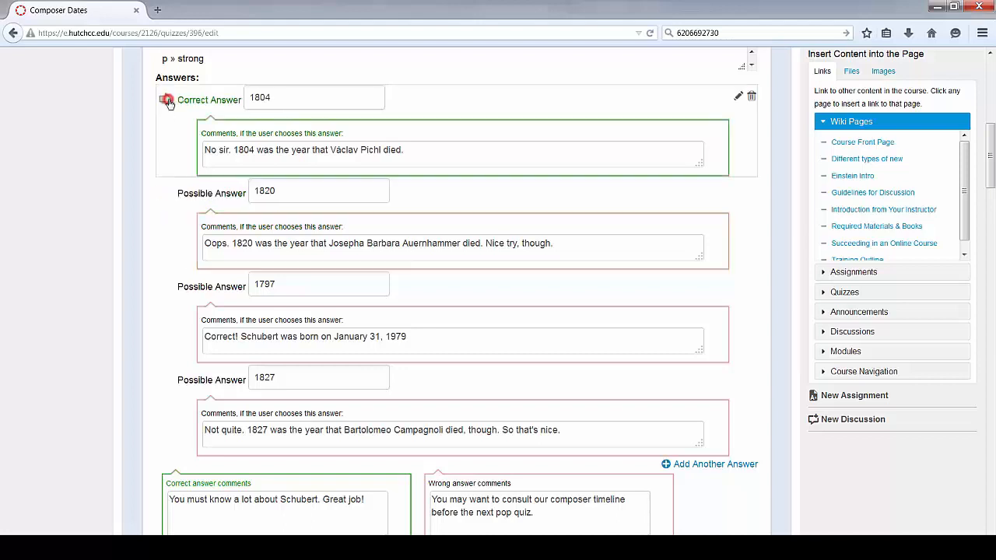
pyautogui.click(164, 288)
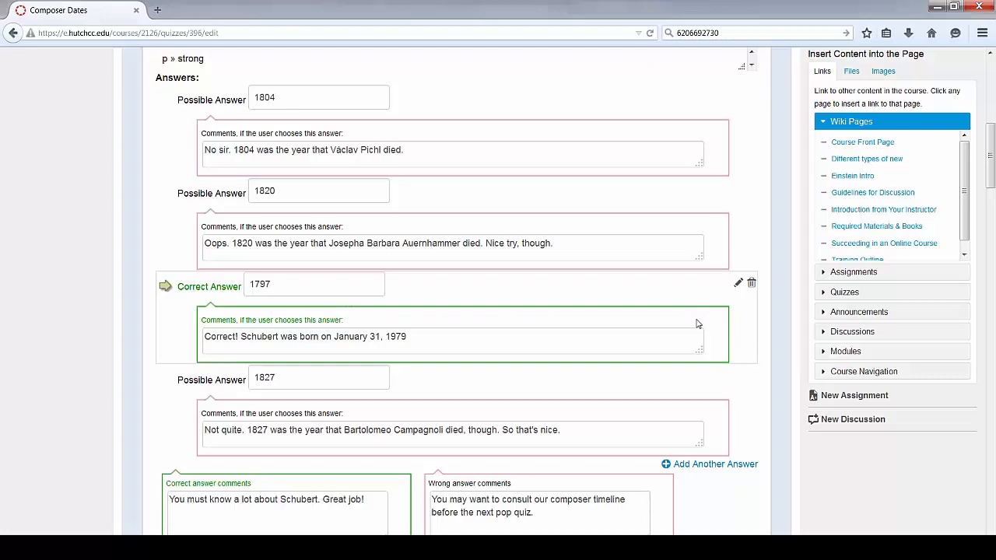
# Examine the question's answer feedback, highlighting the wrong answer comment text.
pyautogui.scroll(-3, 667, 311)
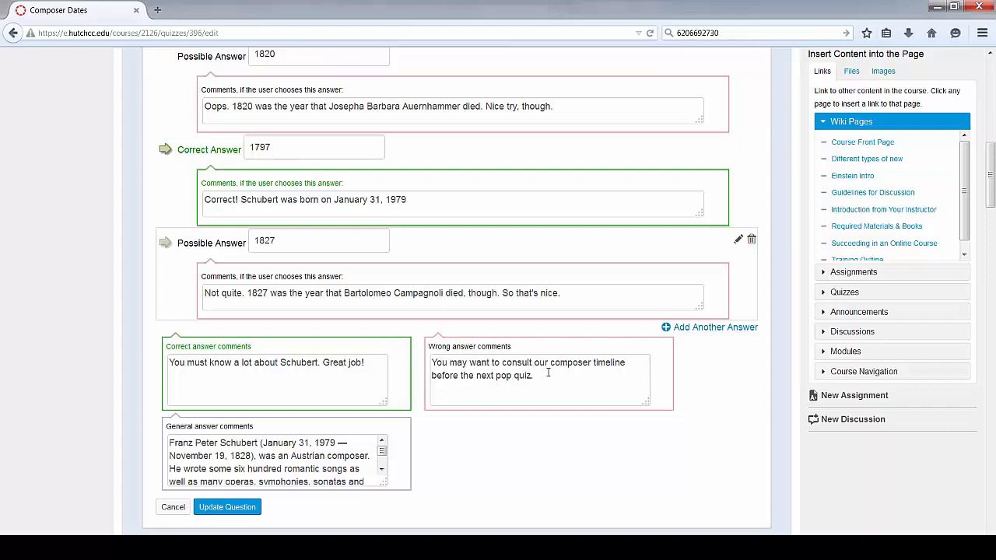
pyautogui.moveTo(548, 373); pyautogui.dragTo(425, 358)
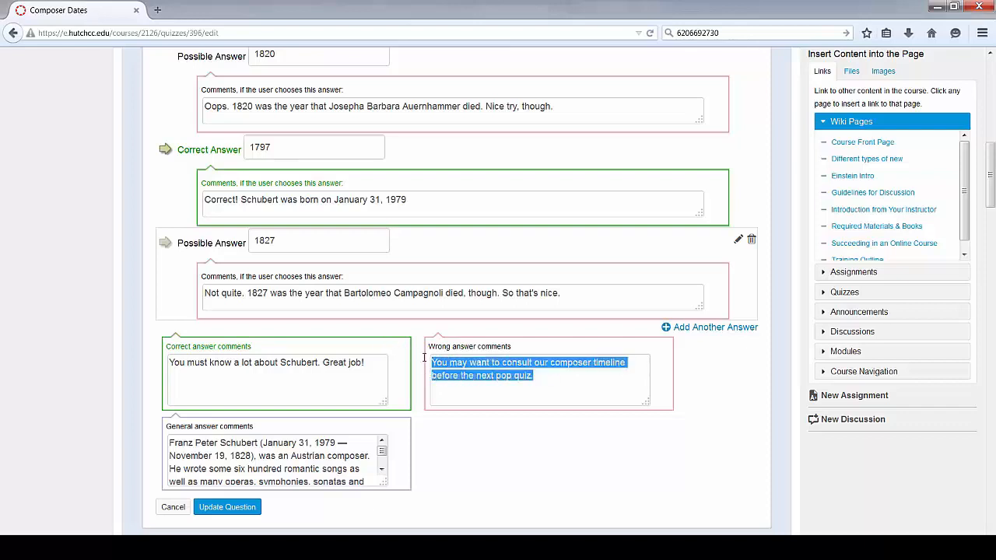
pyautogui.click(513, 364)
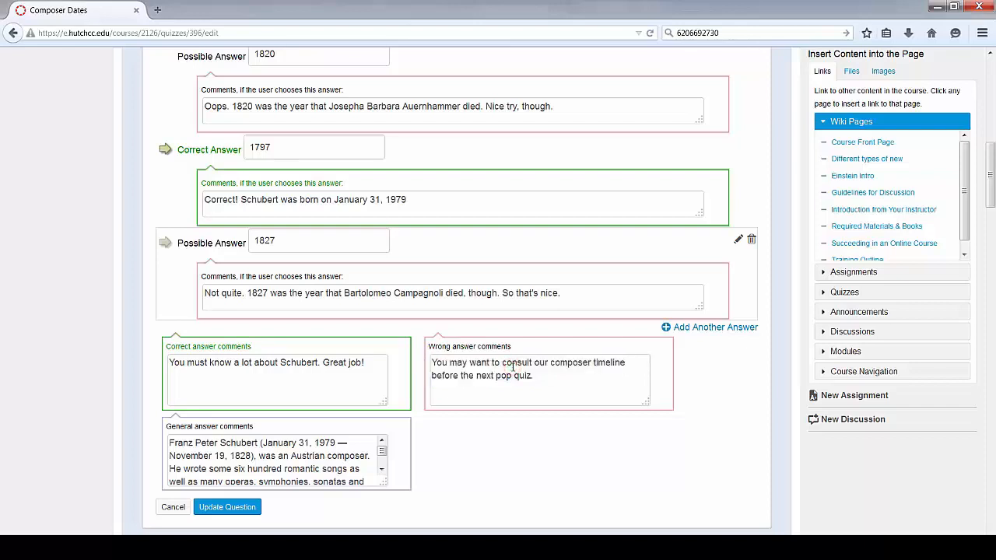
# Review the Franz Schubert question's answer comments and update the question.
pyautogui.scroll(2, 498, 363)
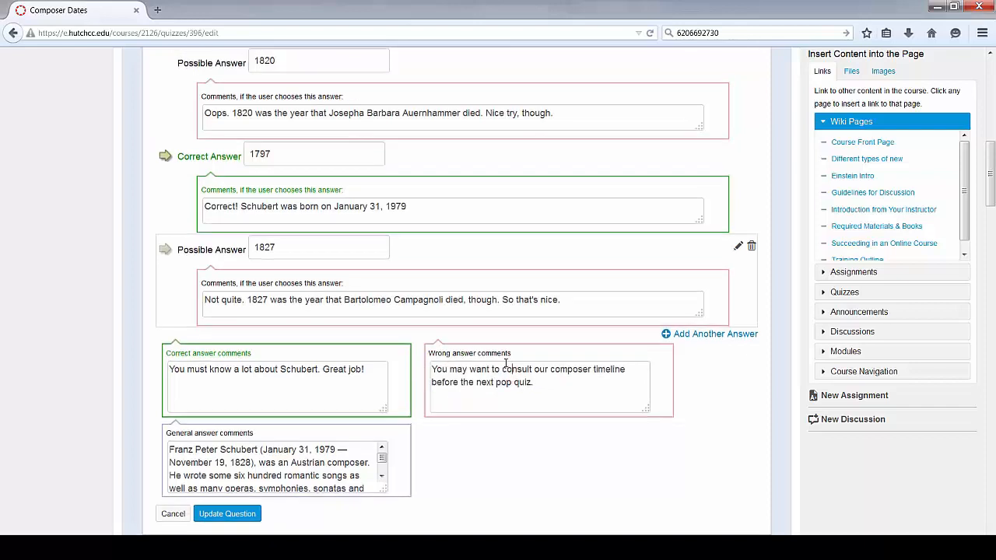
pyautogui.click(464, 361)
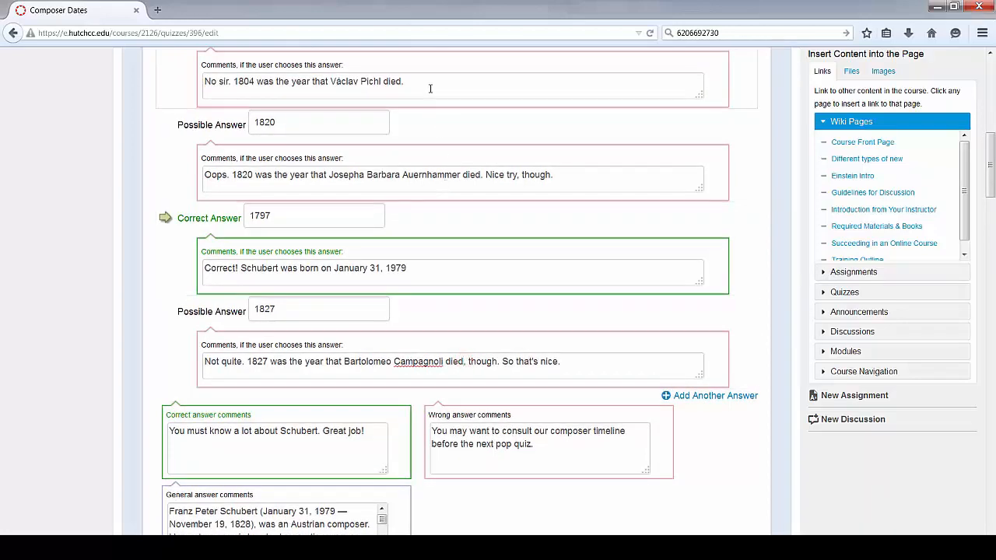
pyautogui.scroll(-4, 376, 211)
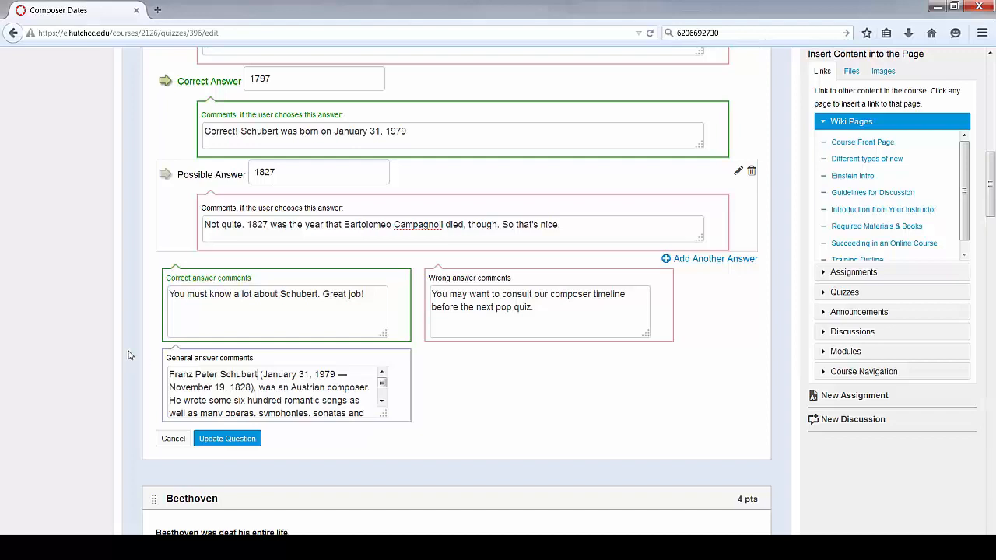
pyautogui.scroll(-2, 118, 349)
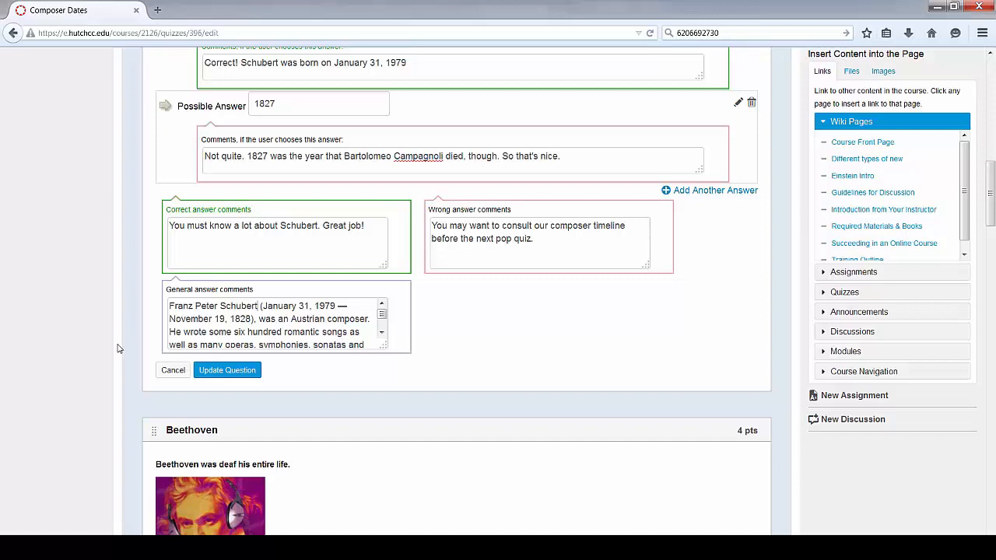
pyautogui.click(226, 370)
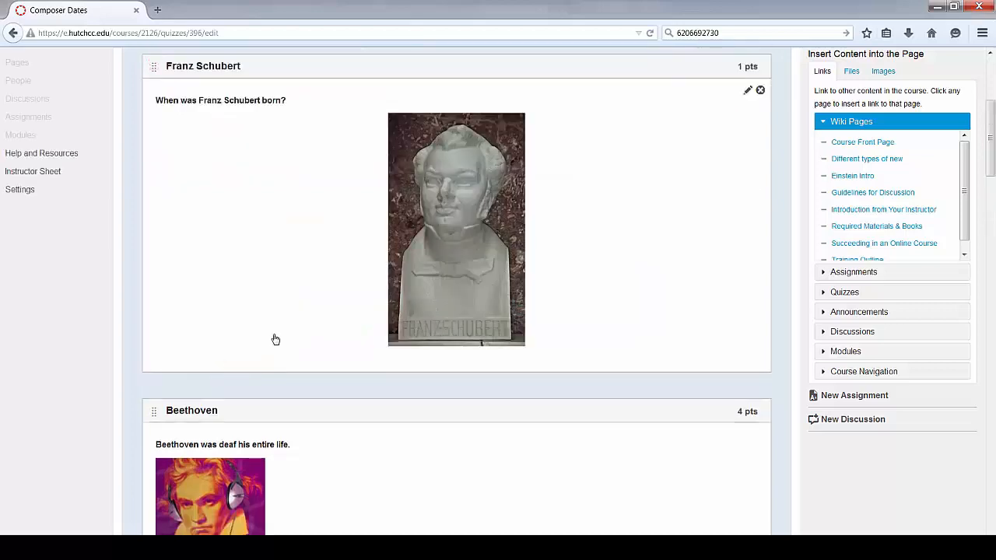
# Reopen the Franz Schubert question for editing, look over its answers and comments, and update it without changes.
pyautogui.scroll(3, 275, 340)
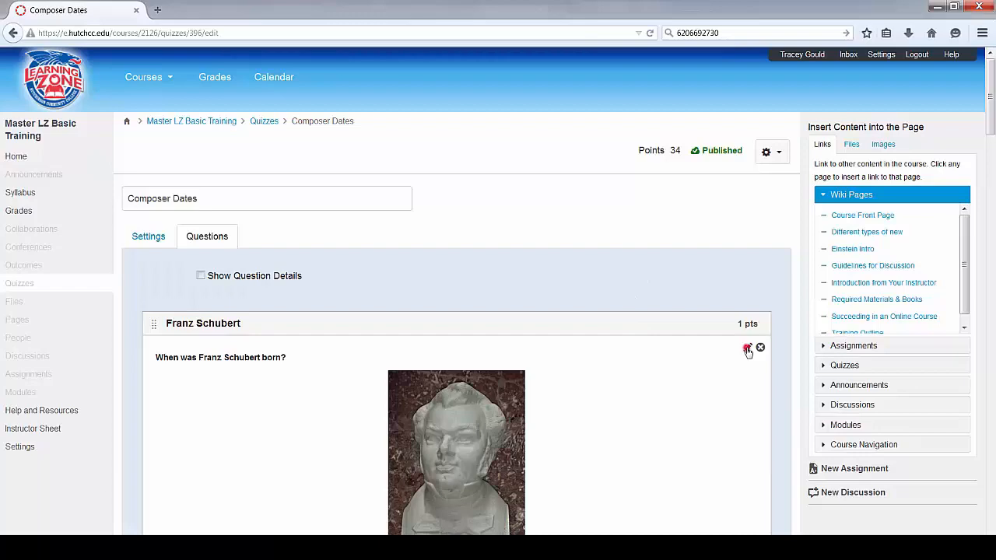
pyautogui.click(747, 350)
pyautogui.scroll(-2, 747, 352)
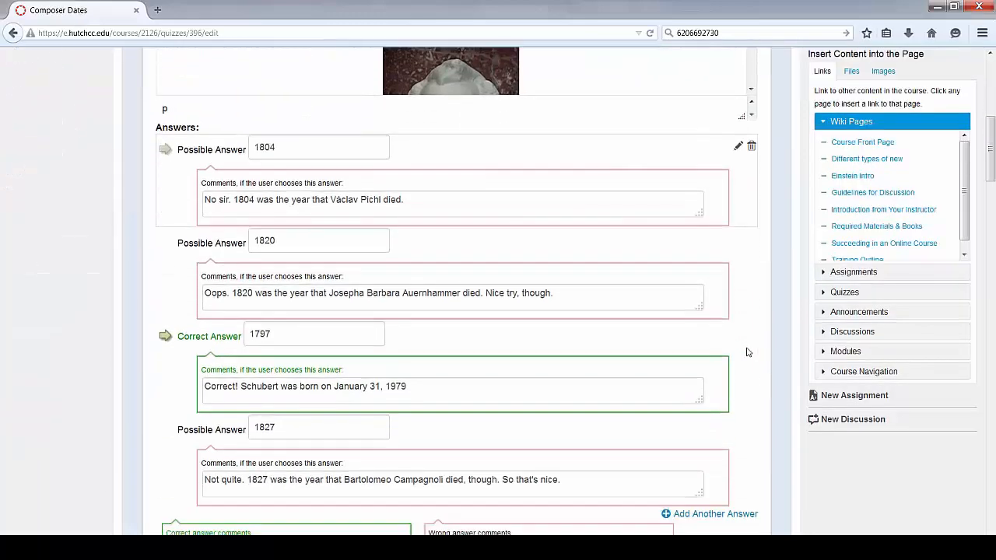
pyautogui.scroll(-3, 746, 352)
pyautogui.click(227, 439)
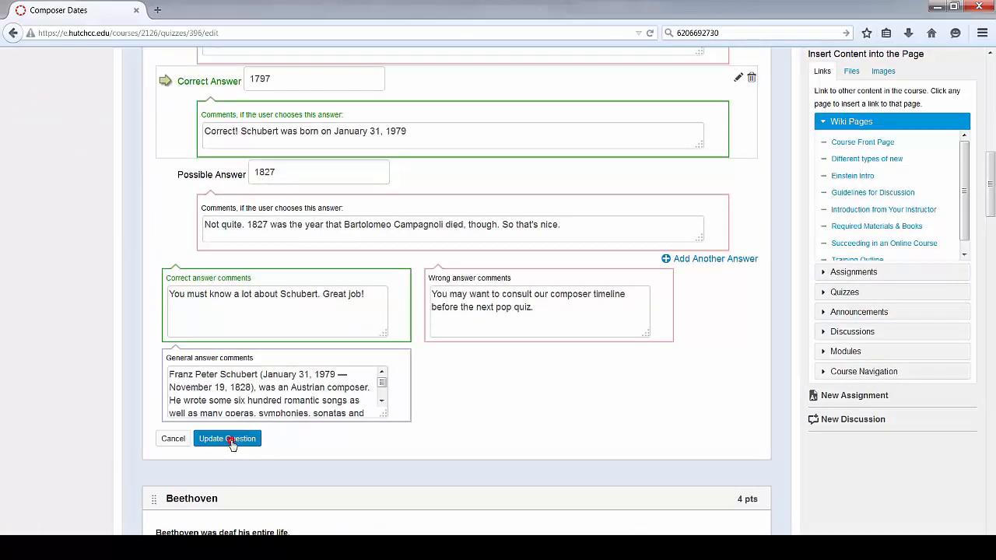
# Save the Composer Dates quiz from the end of its question list.
pyautogui.moveTo(992, 130); pyautogui.dragTo(991, 493)
pyautogui.scroll(-1, 729, 482)
pyautogui.click(768, 472)
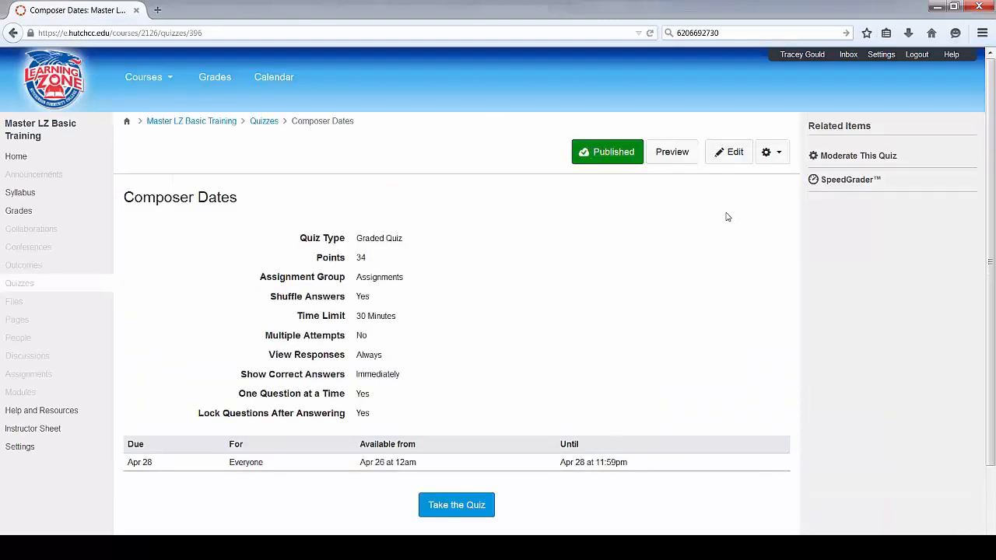
# Reopen the Composer Dates quiz's questions for editing and start a new question after the Formula Question.
pyautogui.click(720, 158)
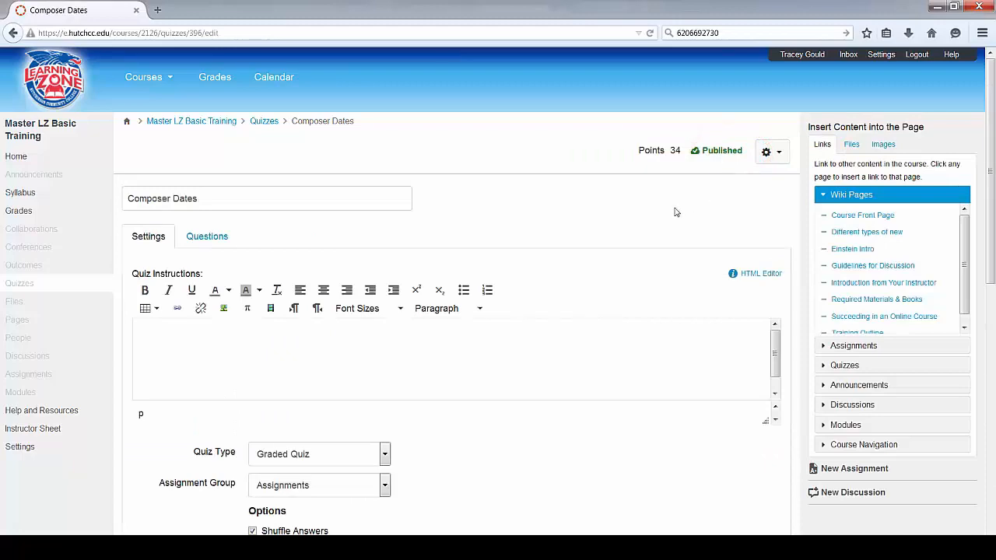
pyautogui.scroll(-2, 675, 212)
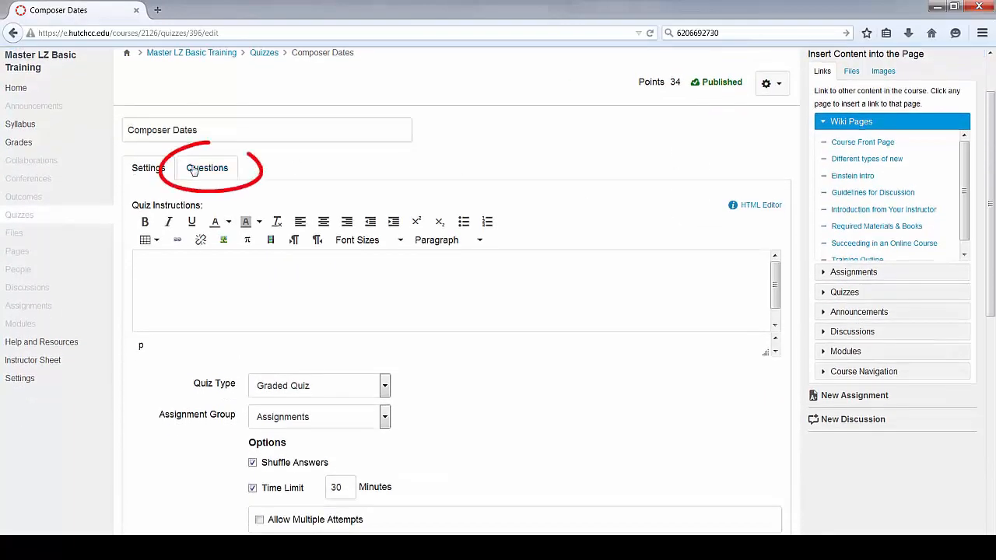
pyautogui.click(194, 170)
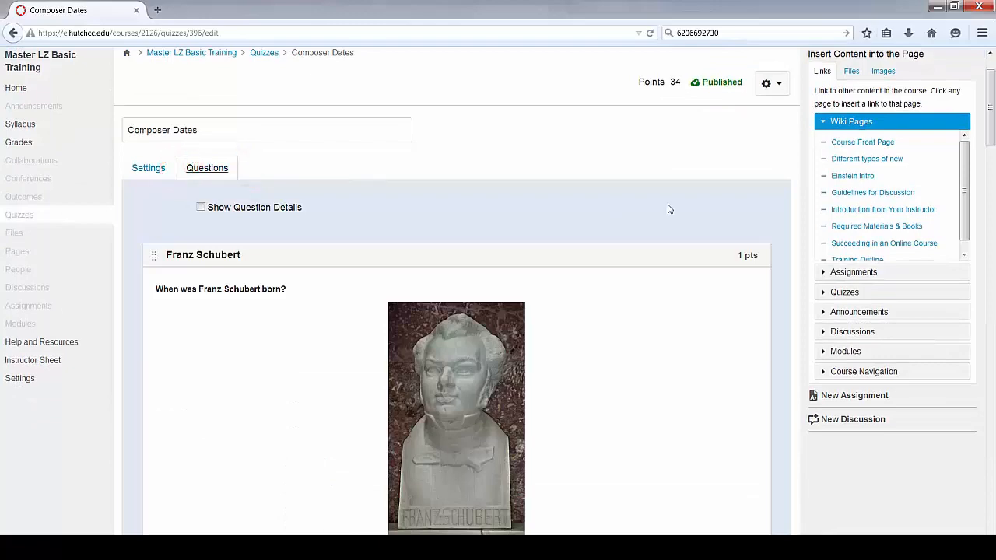
pyautogui.moveTo(990, 130); pyautogui.dragTo(990, 521)
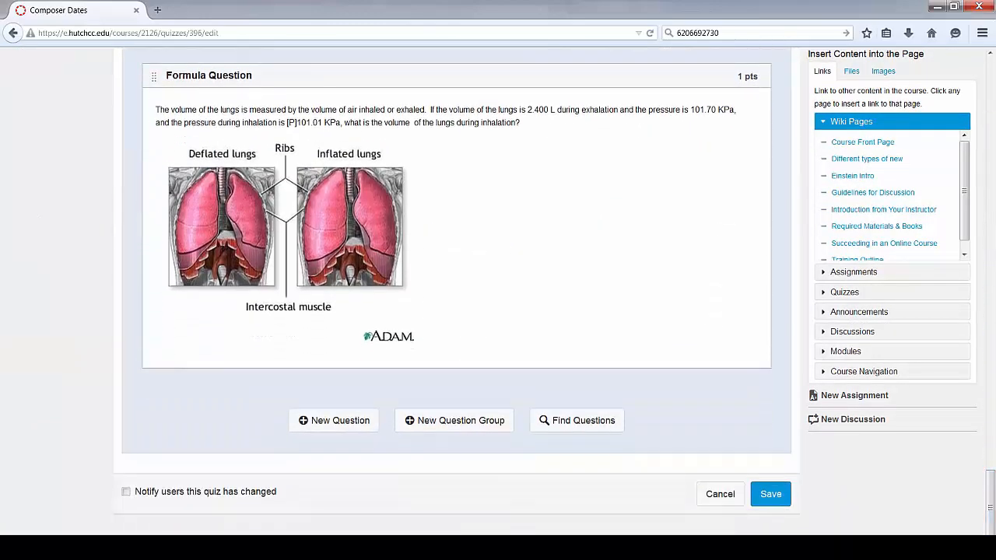
pyautogui.click(325, 421)
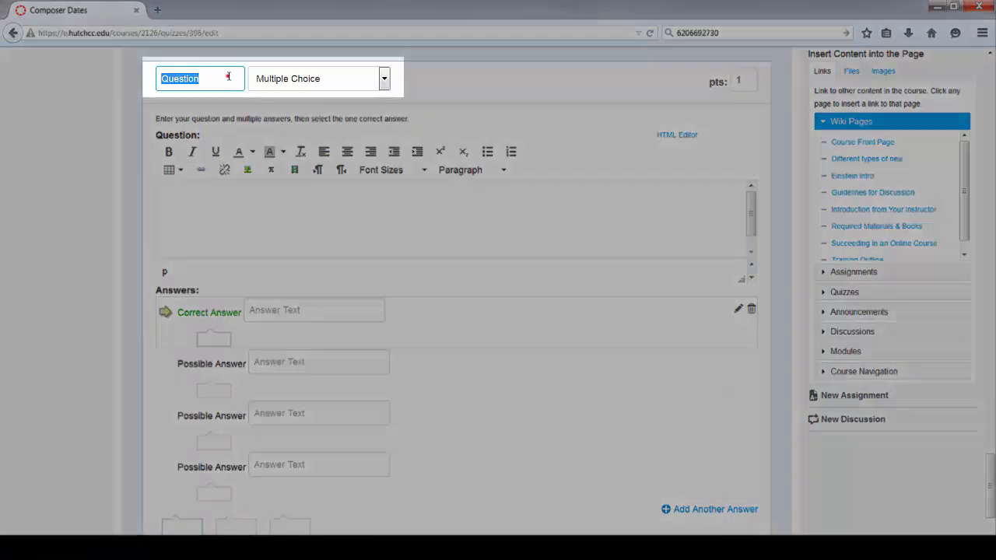
# Name the new question Question 1, keep the Multiple Choice type, and add it with blank question and answer text.
pyautogui.click(228, 76)
pyautogui.write('1')
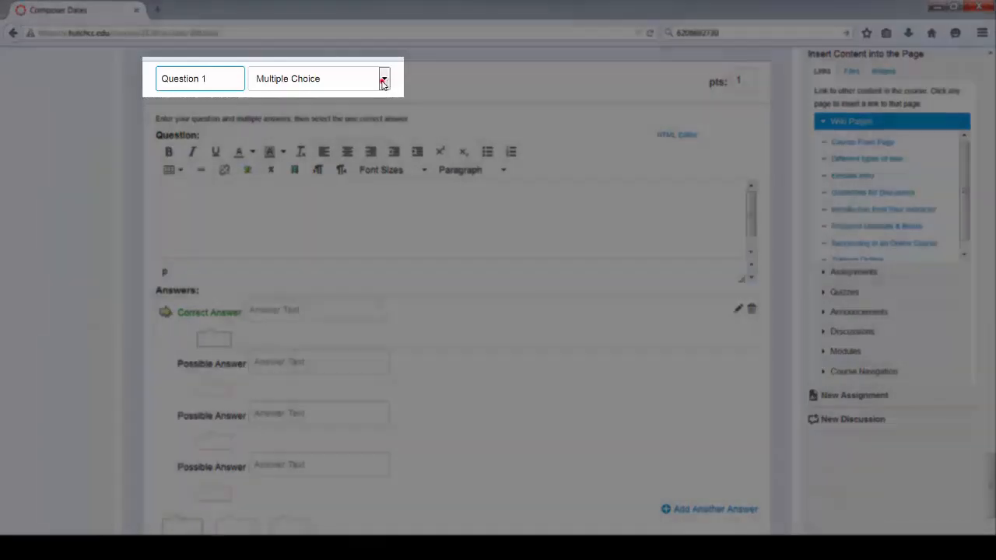
pyautogui.click(383, 81)
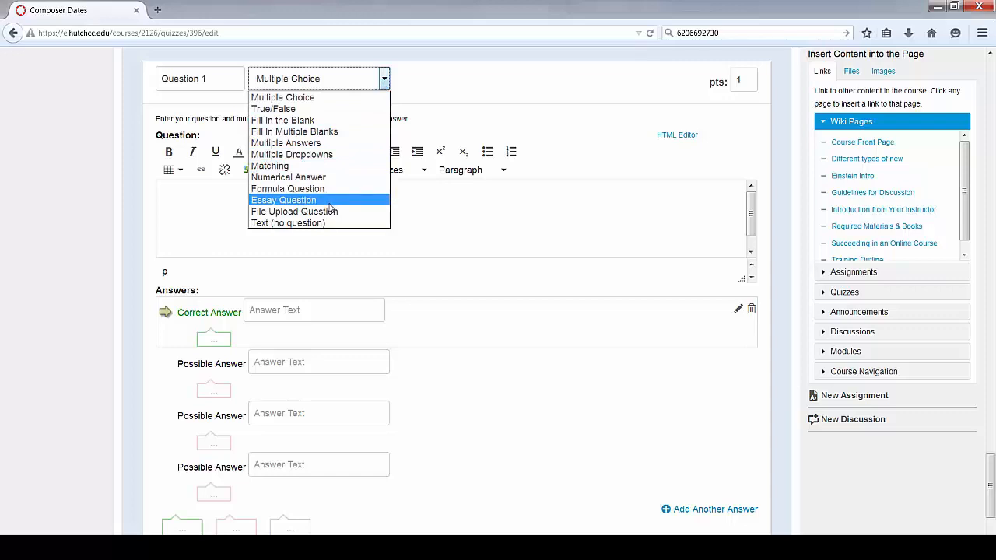
pyautogui.click(186, 206)
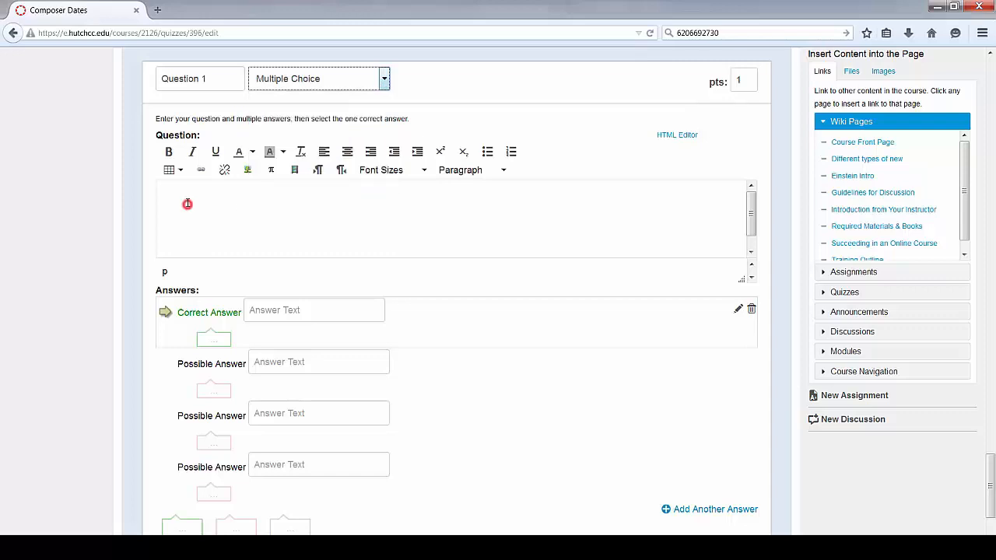
pyautogui.click(179, 194)
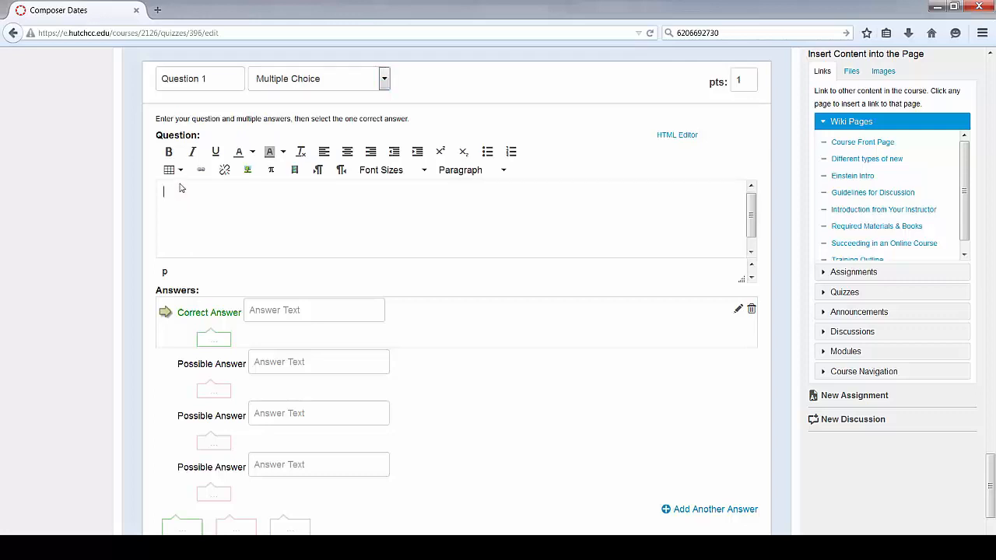
pyautogui.scroll(-3, 180, 189)
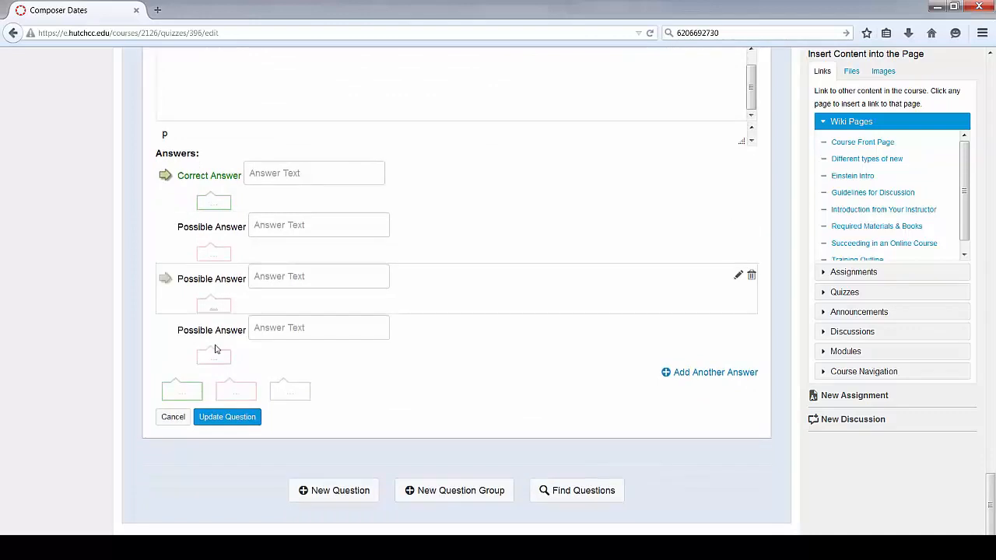
pyautogui.click(222, 420)
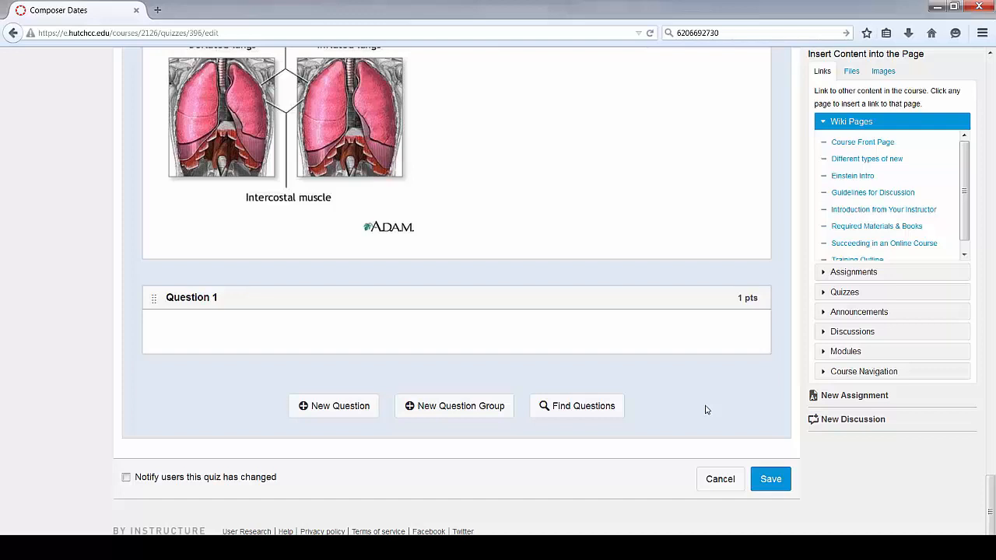
# Create a question group named multiple choice that picks 20 questions at 2 points per question.
pyautogui.click(428, 412)
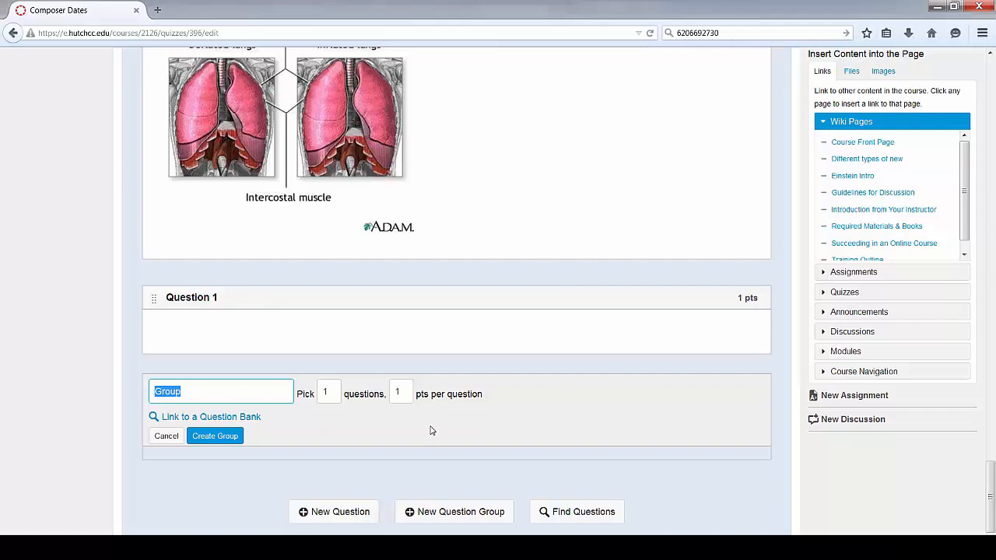
pyautogui.press('BackSpace')
pyautogui.write('multiple choice')
pyautogui.doubleClick(335, 389)
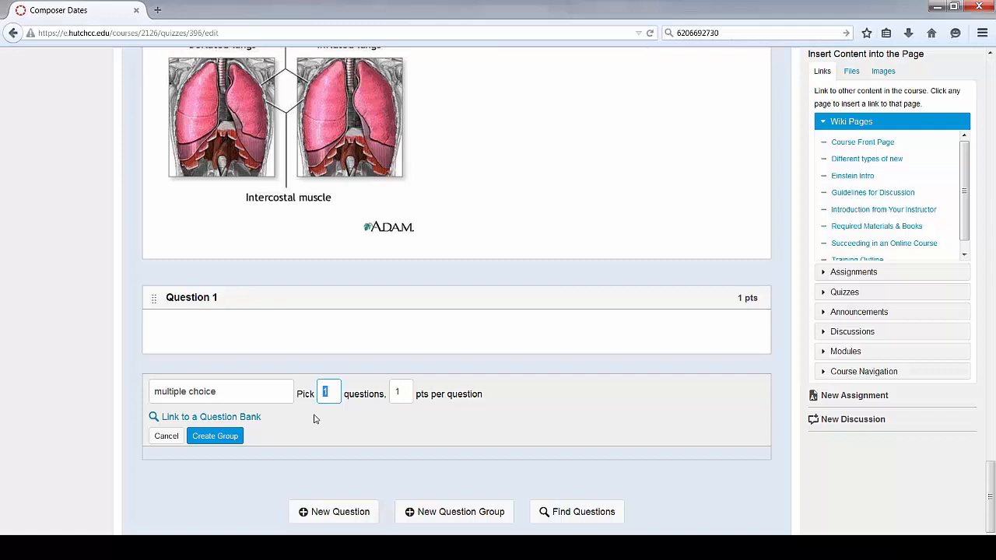
pyautogui.write('20')
pyautogui.press('Tab')
pyautogui.write('2')
pyautogui.click(235, 438)
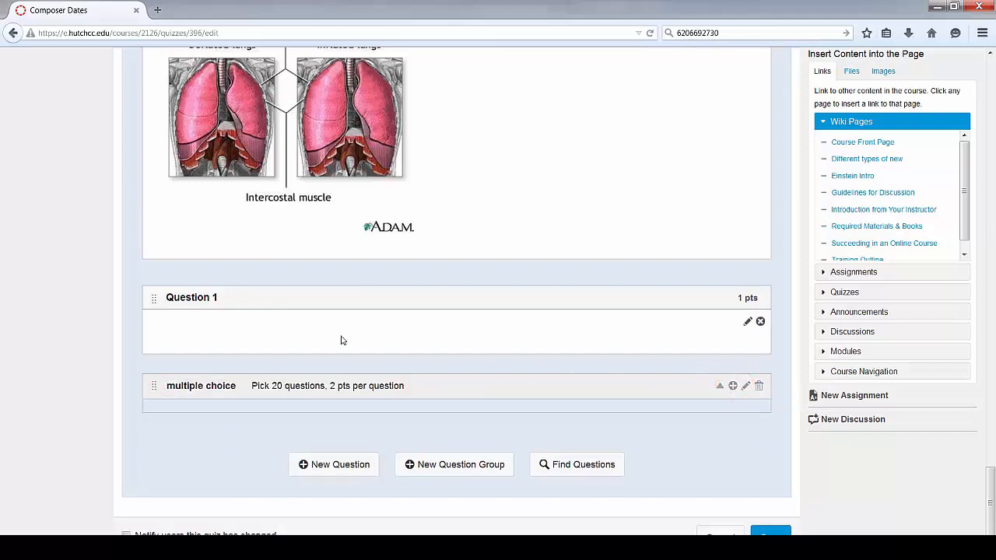
# Move Question 1 into the multiple choice question group.
pyautogui.scroll(1, 233, 334)
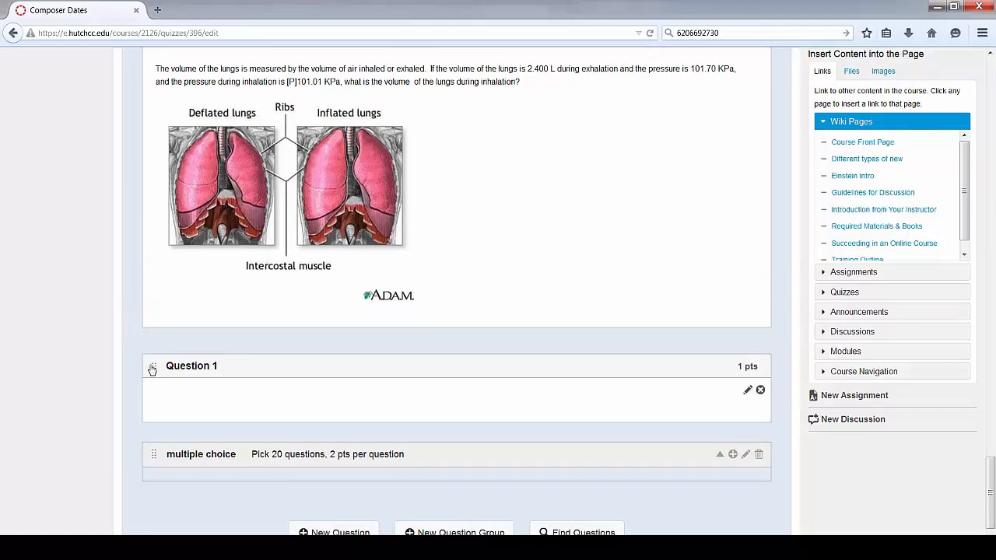
pyautogui.moveTo(153, 371); pyautogui.dragTo(160, 405)
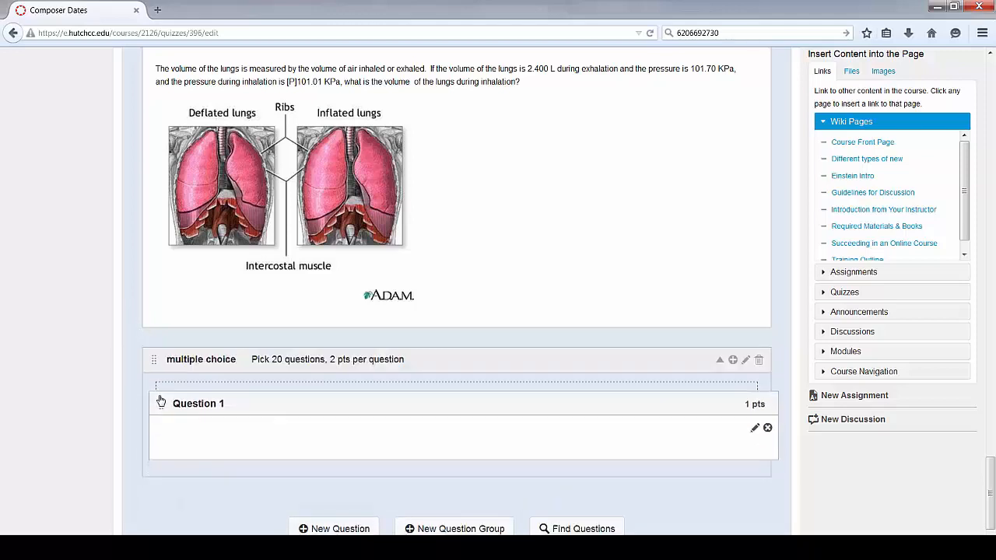
pyautogui.scroll(-1, 124, 350)
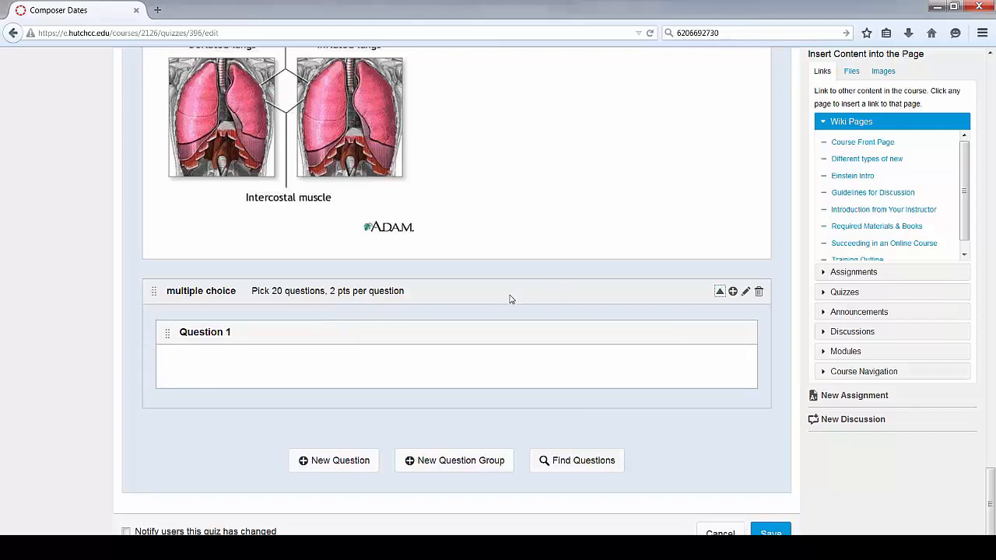
# Save the quiz without adding a second question group and open its preview.
pyautogui.click(433, 460)
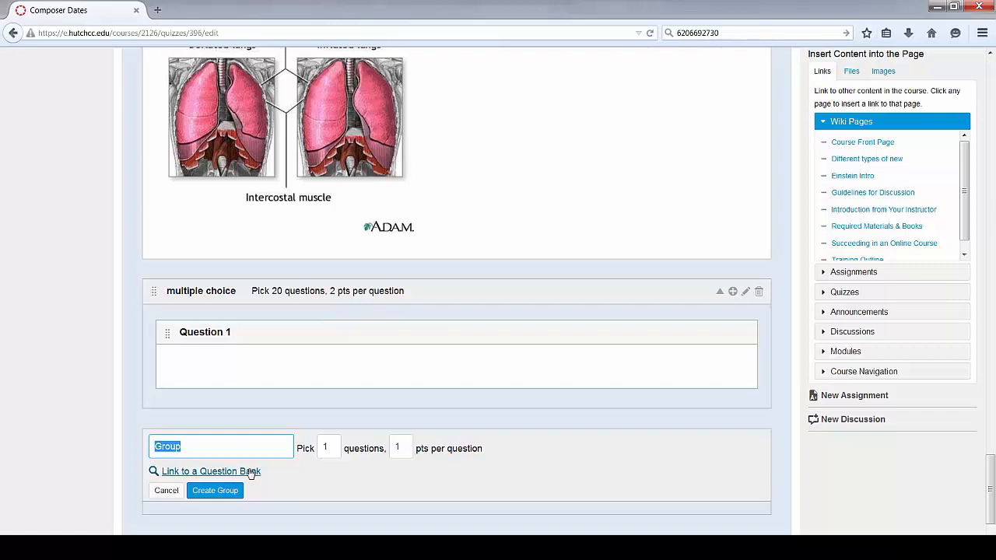
pyautogui.click(163, 490)
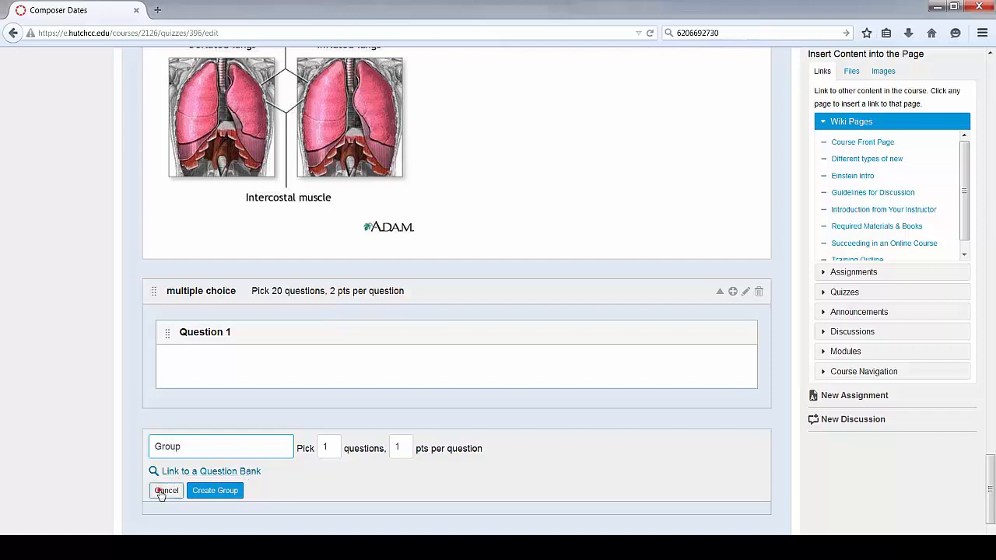
pyautogui.scroll(-1, 135, 405)
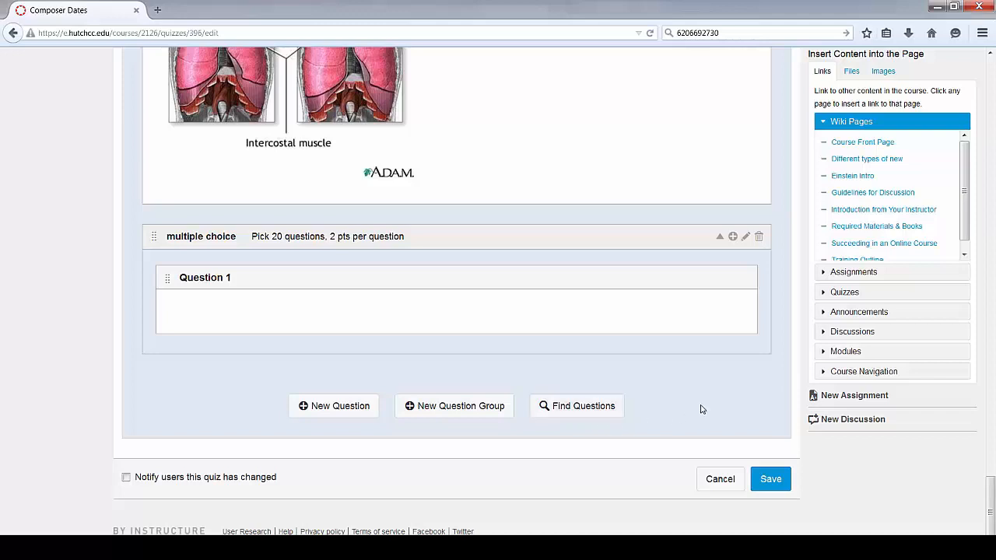
pyautogui.click(767, 480)
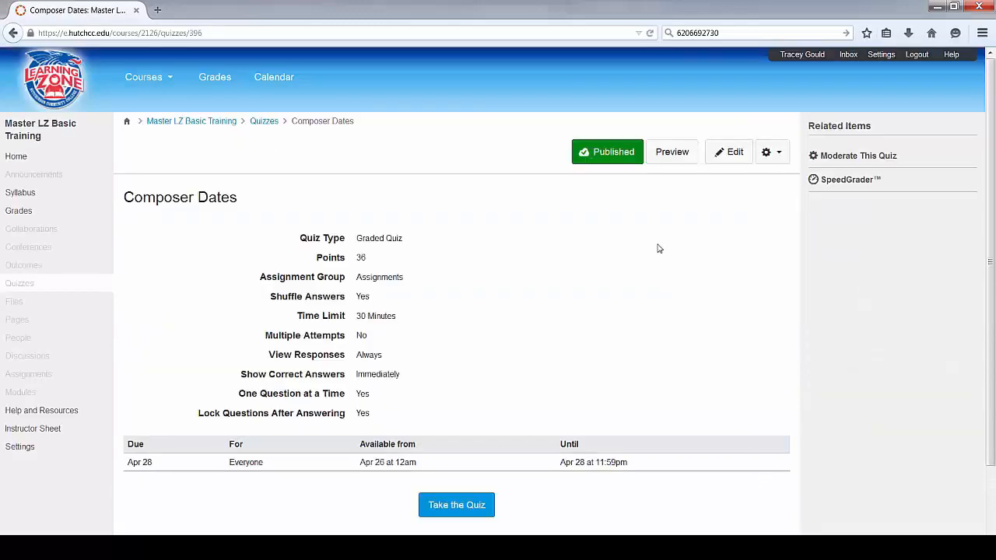
pyautogui.click(666, 156)
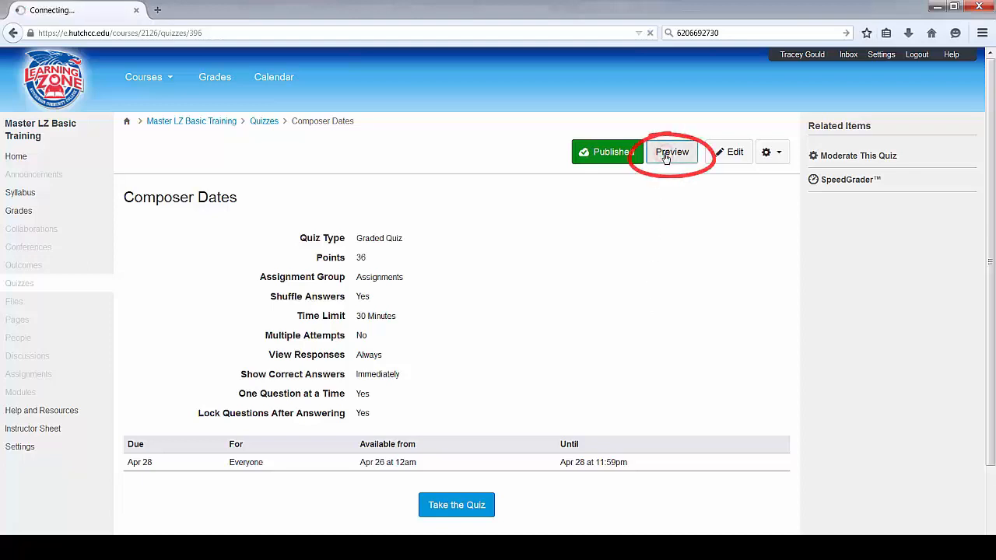